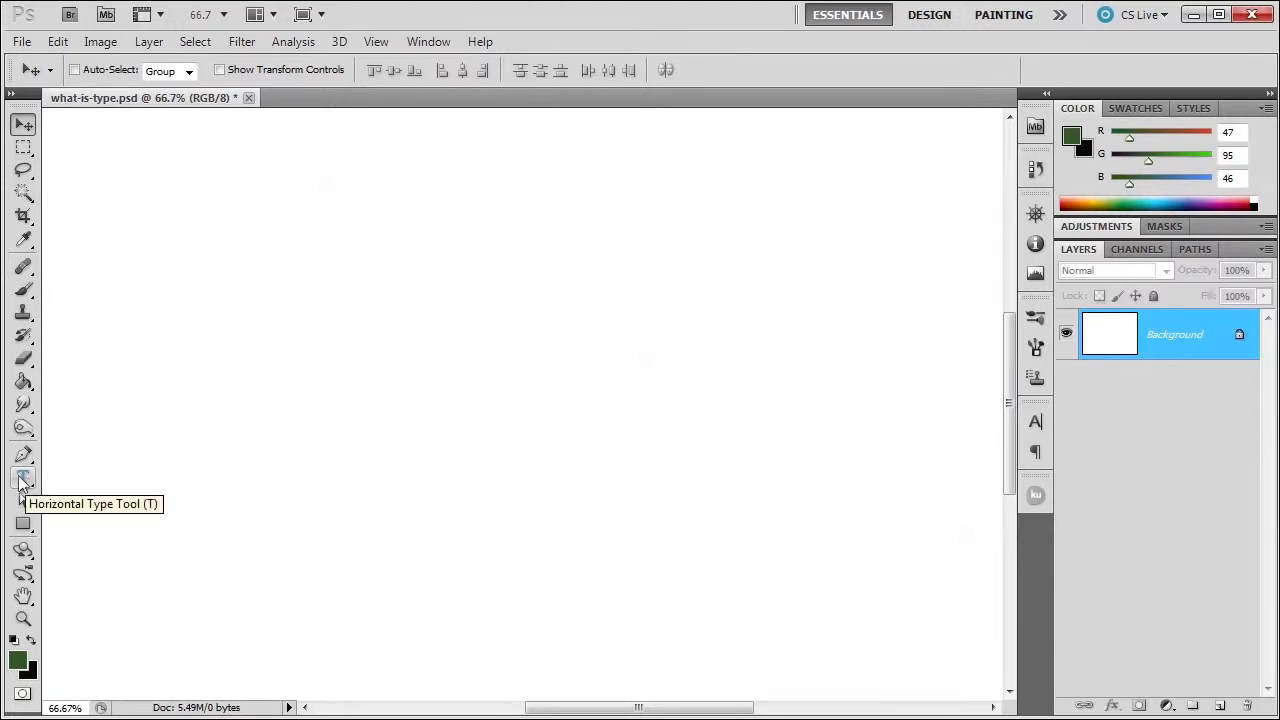
Reset the Horizontal Type tool and add a text line on the canvas reading "Today feels like yesterdays tomorrow"
left_click(25, 481)
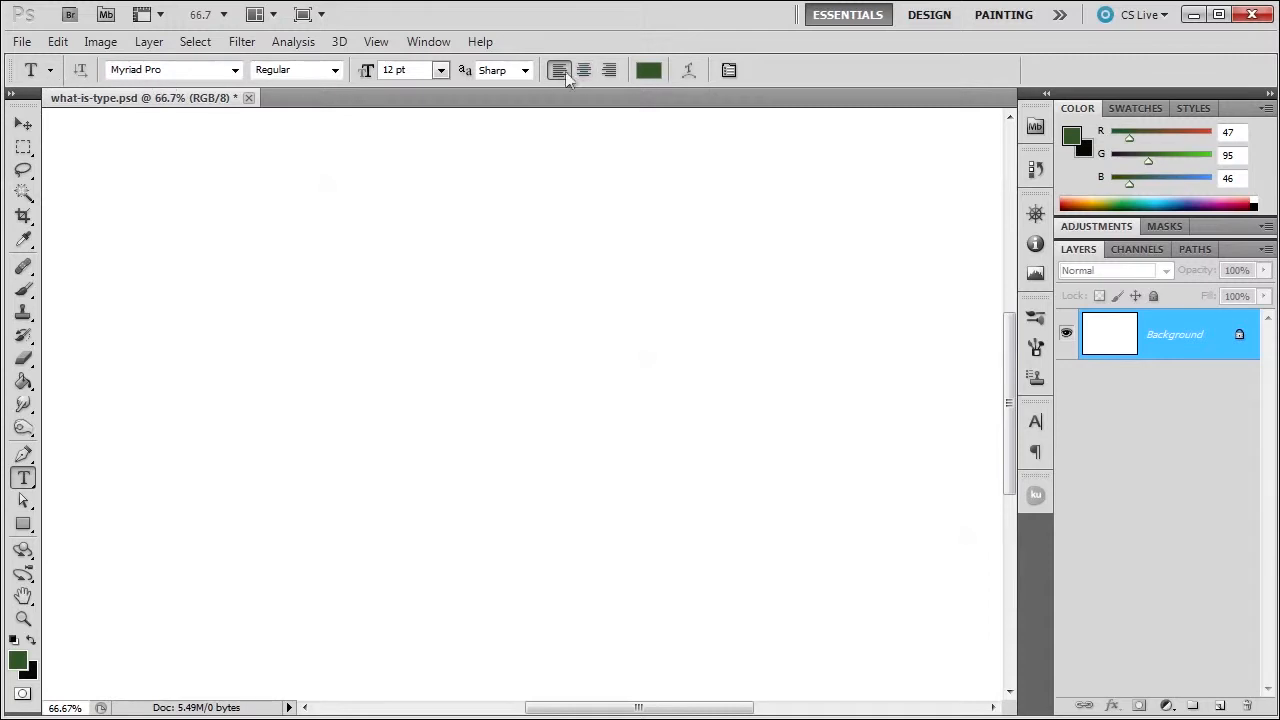
right_click(52, 66)
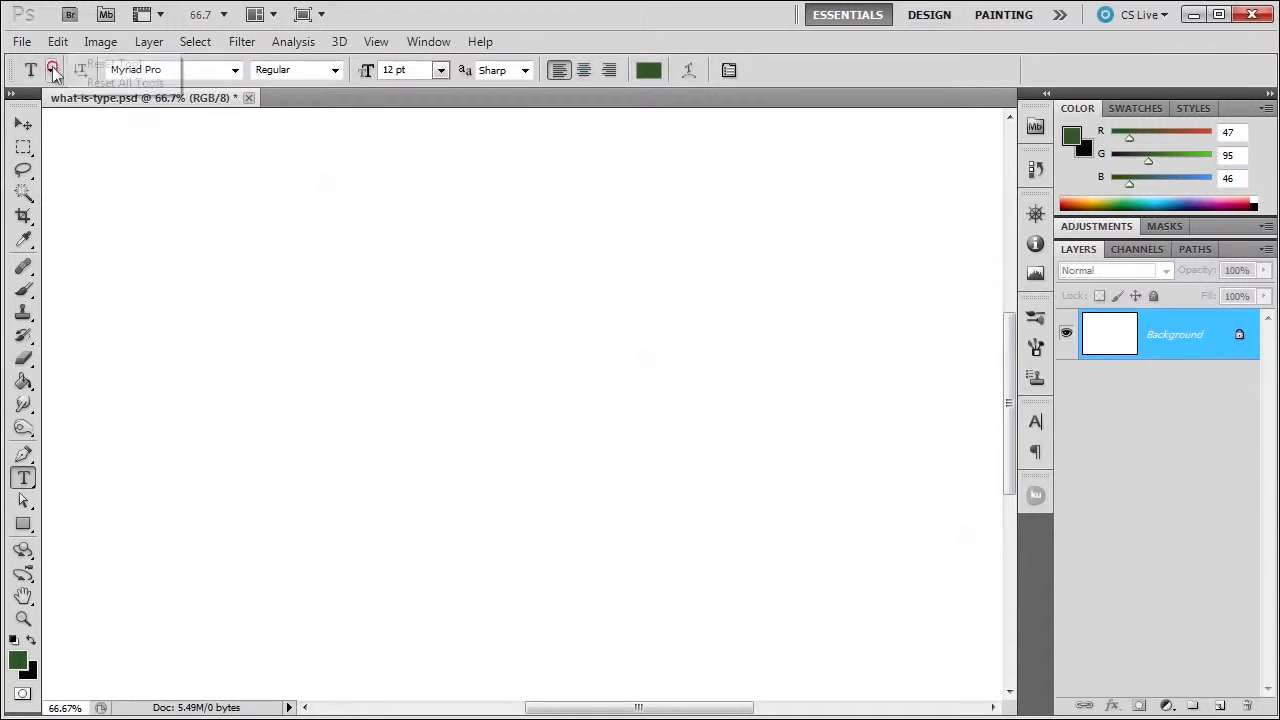
left_click(90, 68)
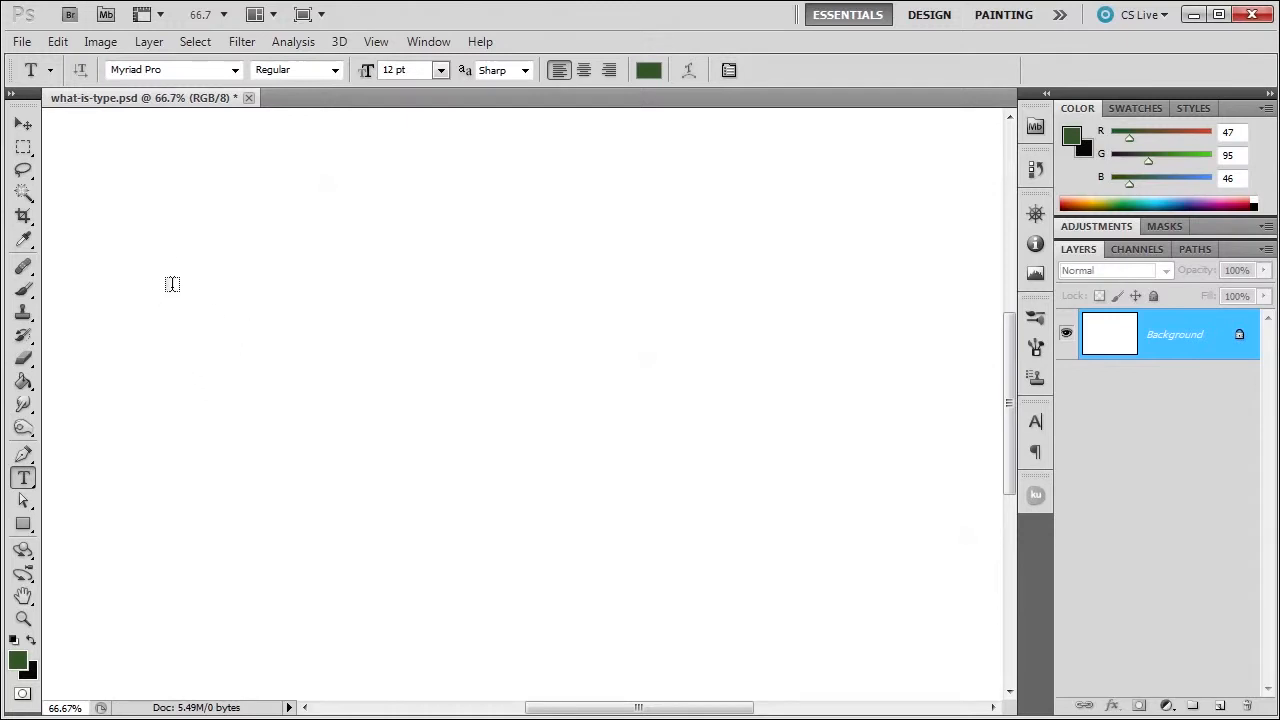
left_click(174, 288)
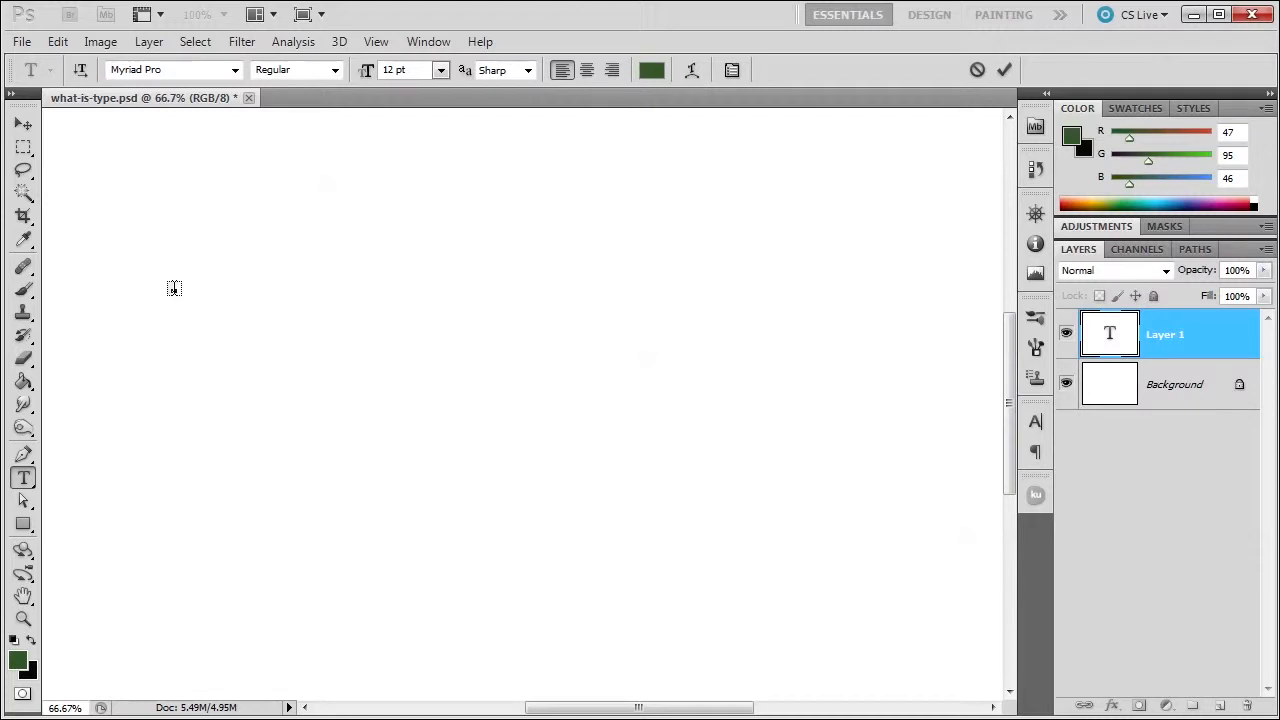
type("today feels like yesterdays tomorrow")
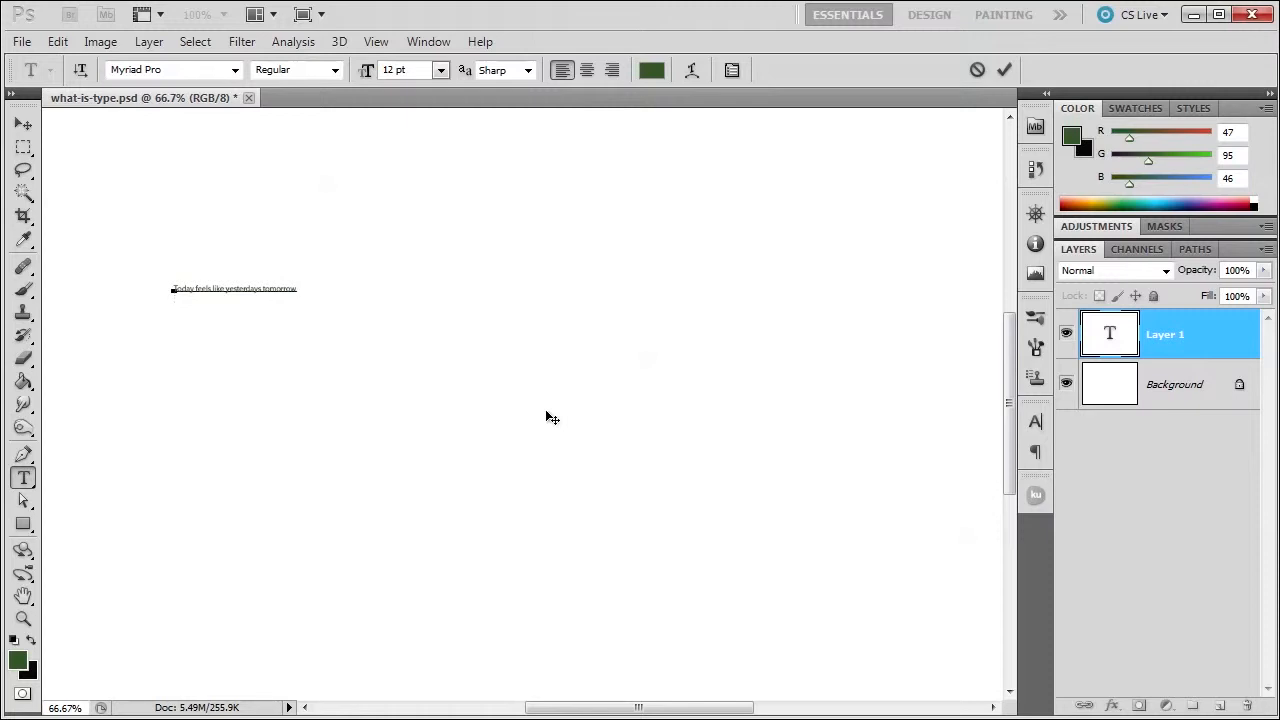
left_click(1005, 70)
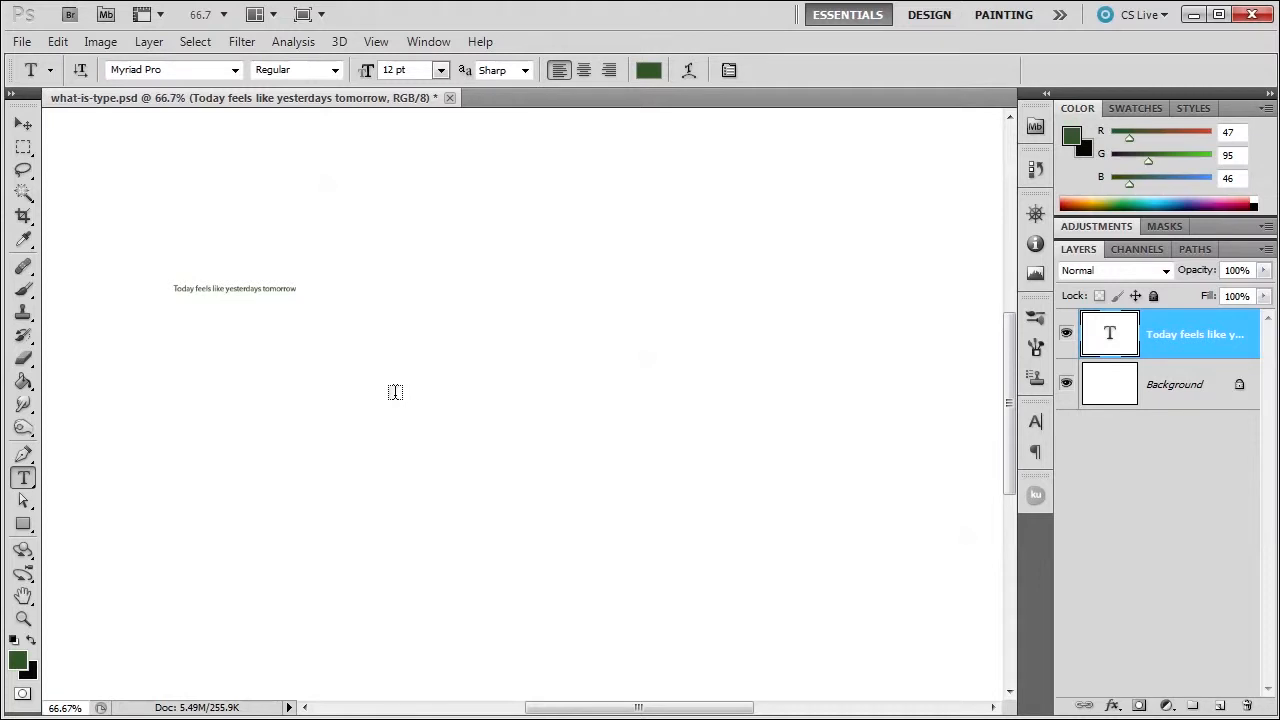
Enlarge the font size of the text layer to 70 pt
left_click(444, 72)
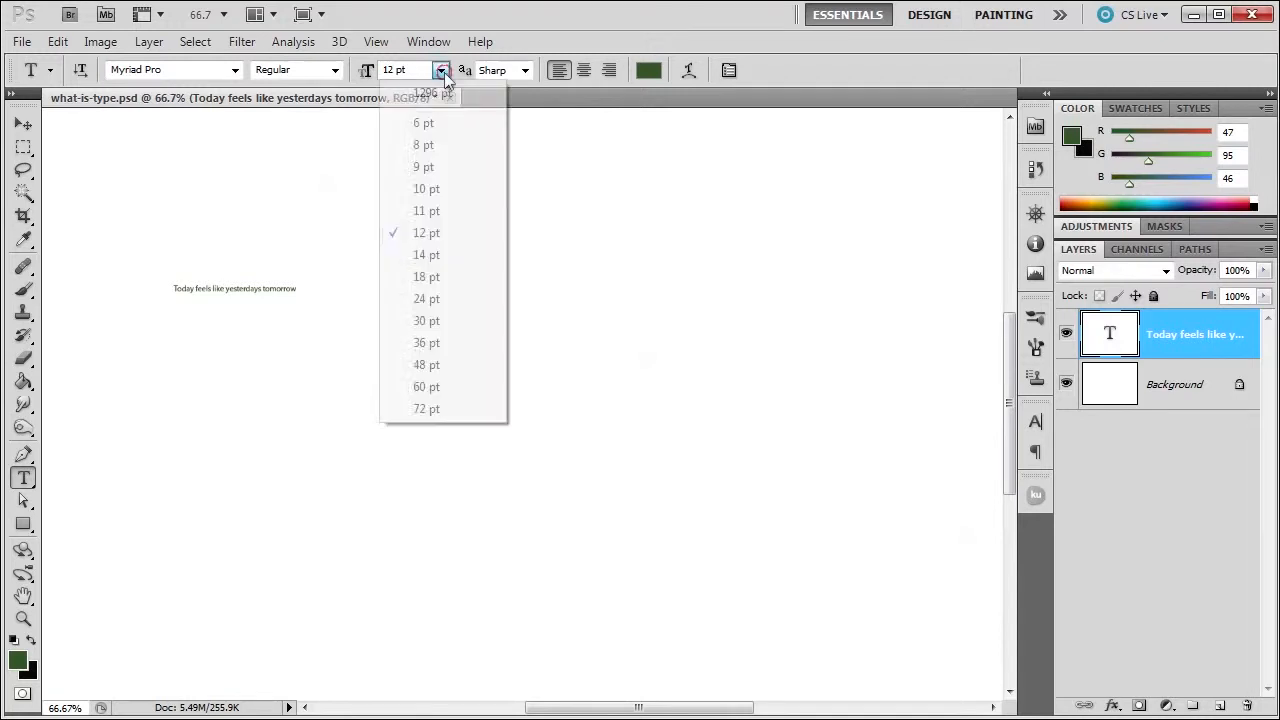
left_click(424, 321)
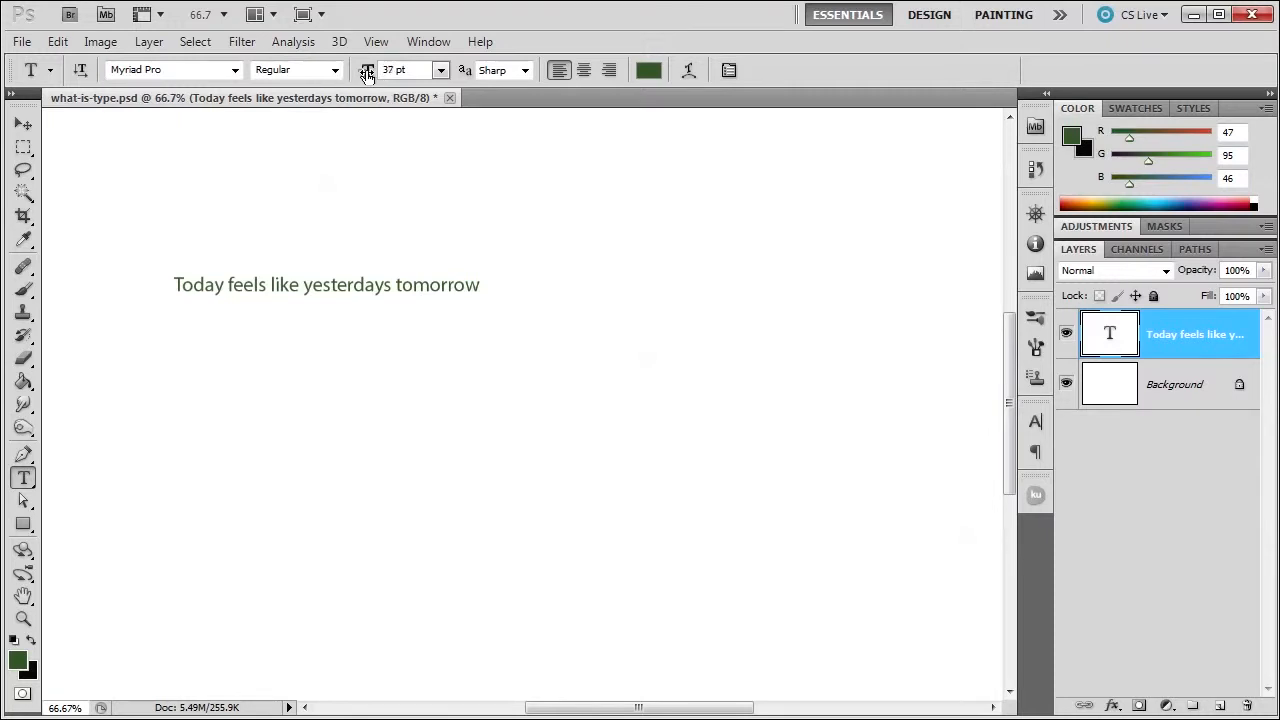
left_click_drag(367, 76, 378, 74)
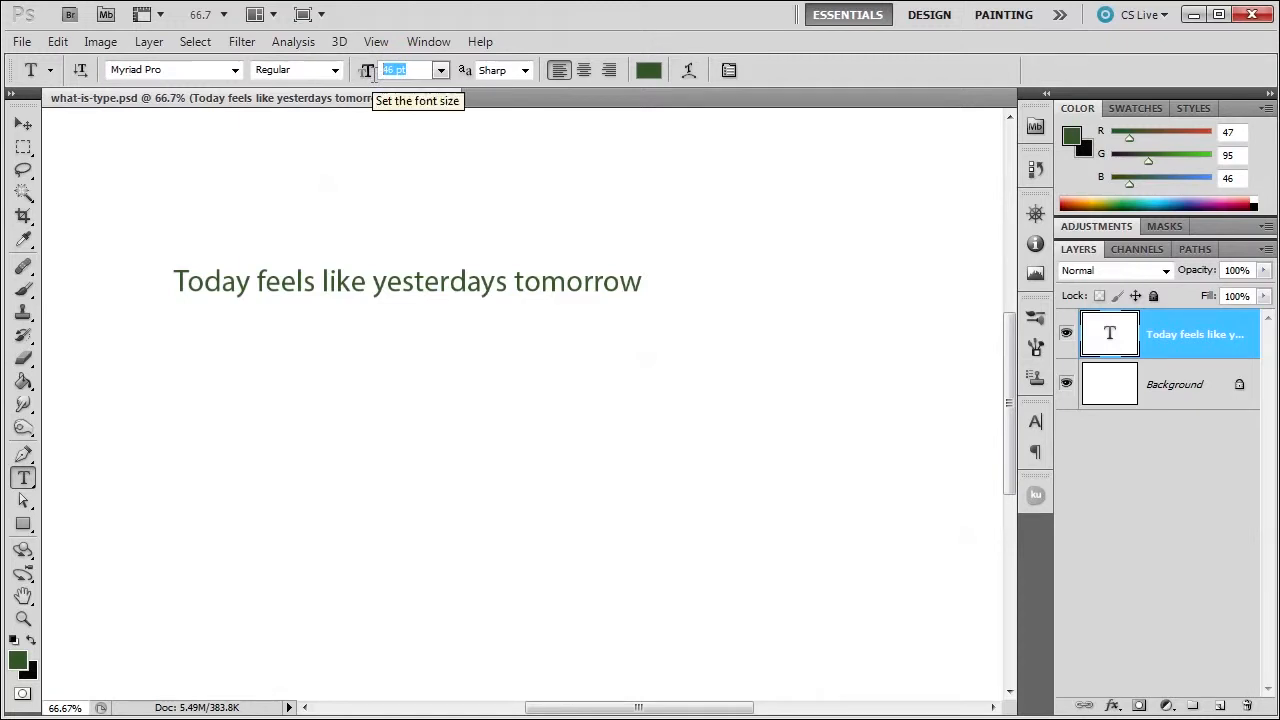
type("70")
key("Return")
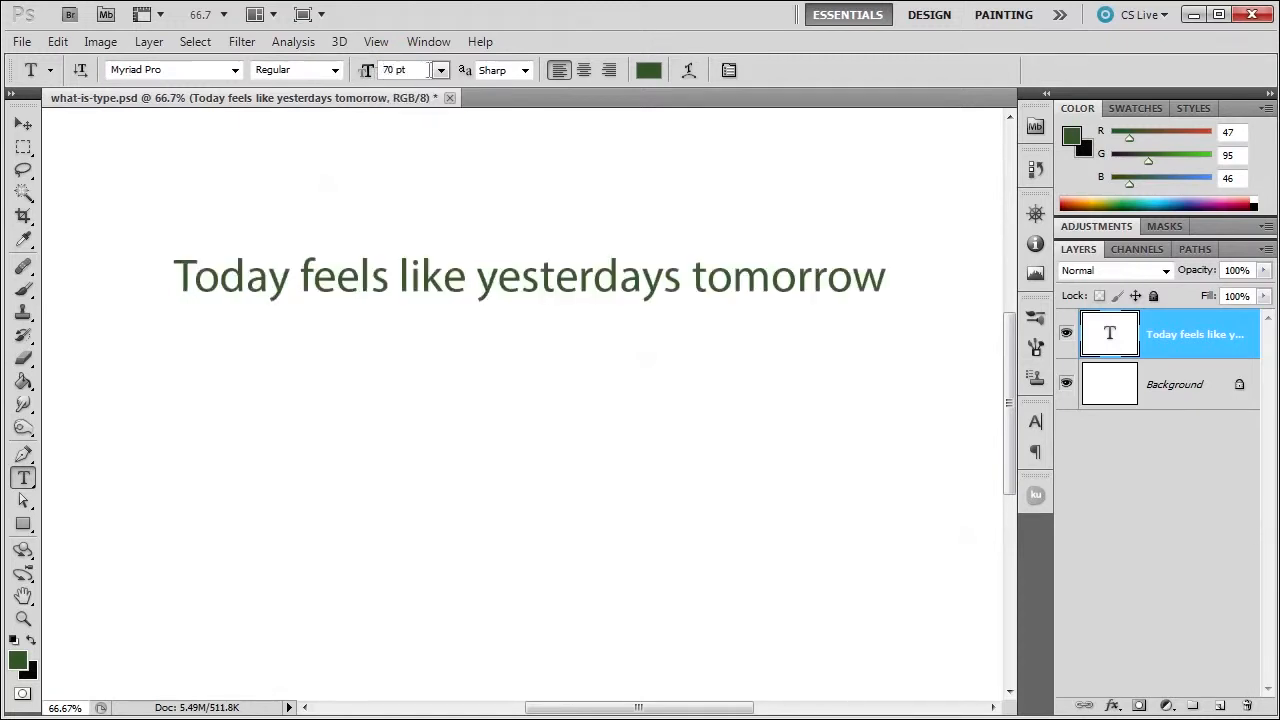
Check which type measurement units the Units & Rulers preferences offer, leaving the settings as they are
left_click(56, 42)
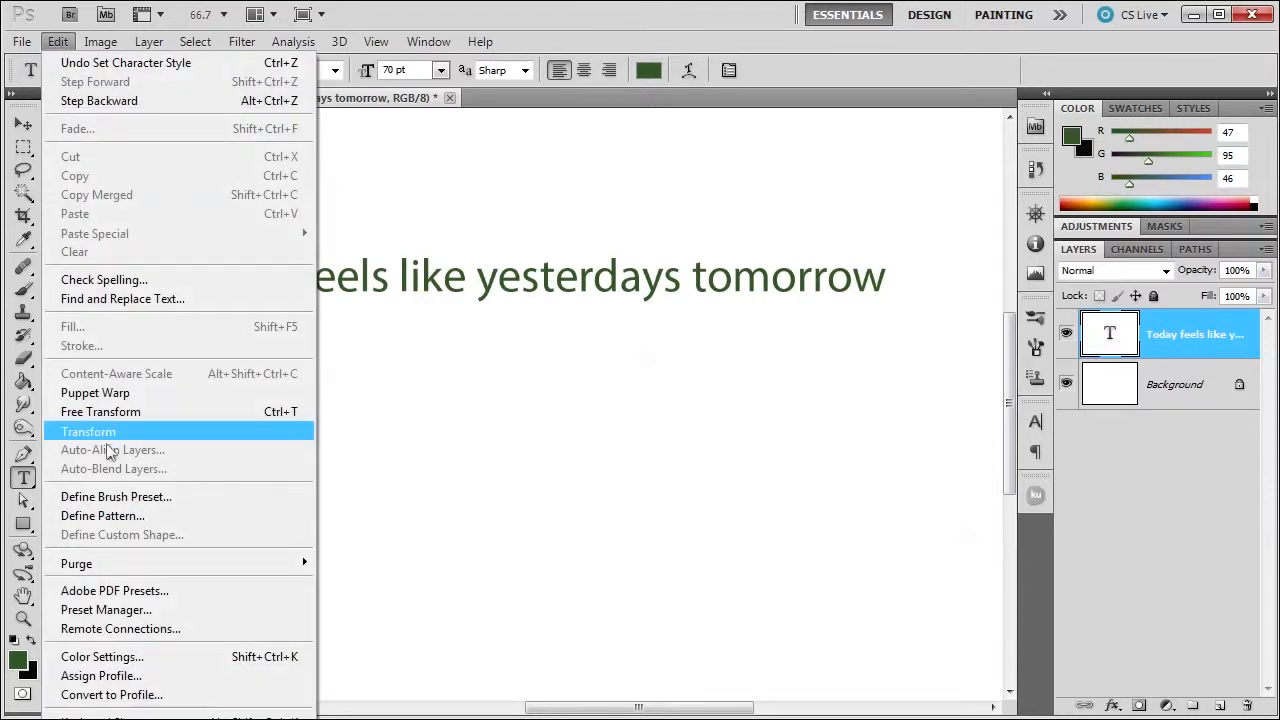
mouse_move(108, 716)
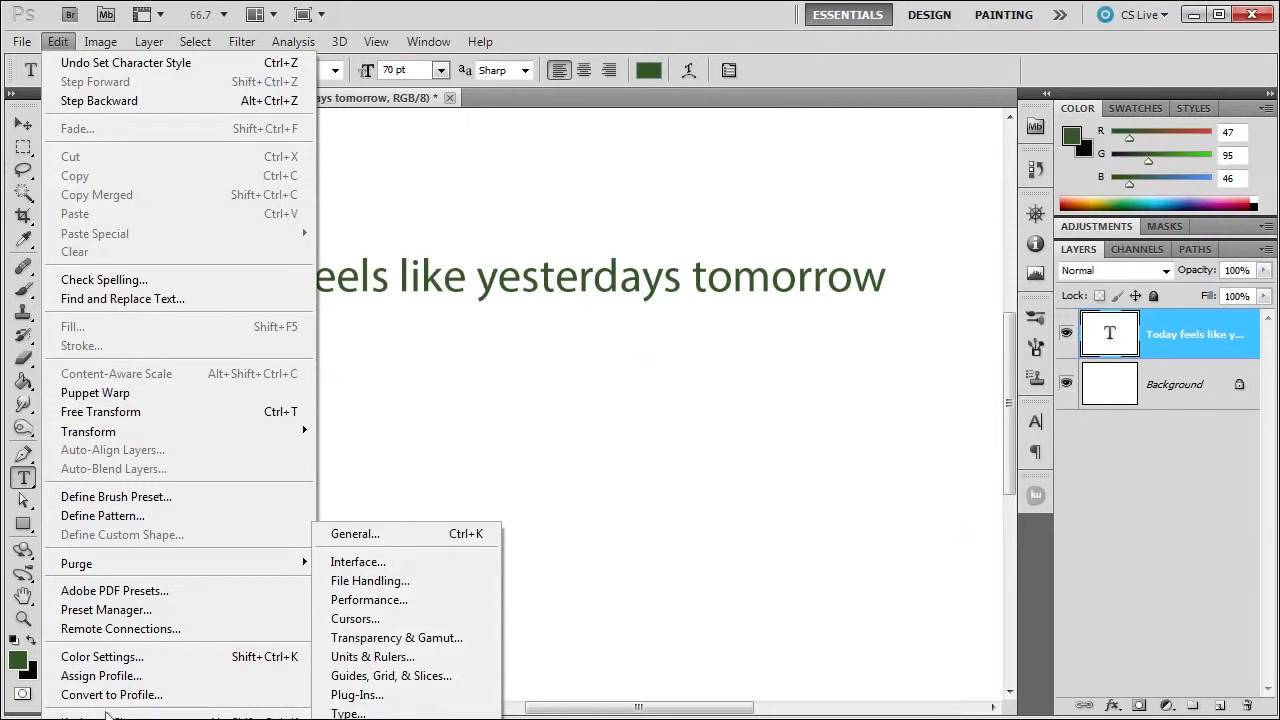
left_click(348, 713)
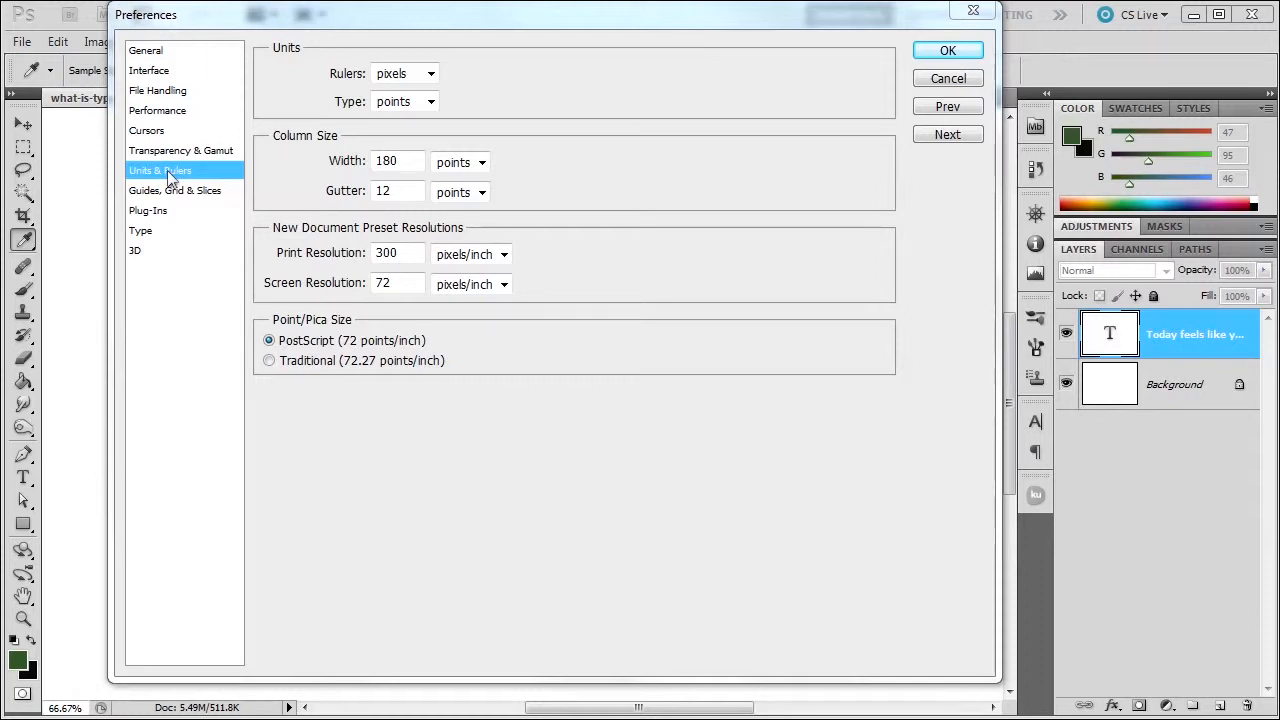
left_click(434, 108)
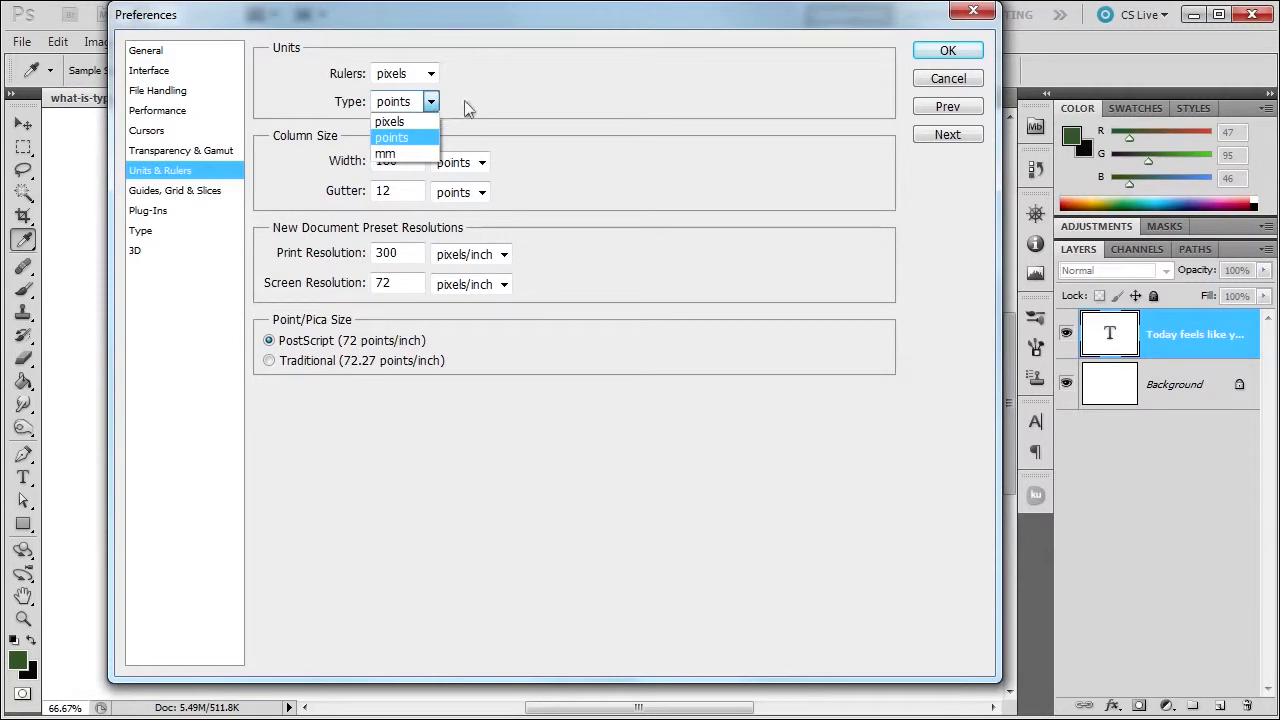
left_click(464, 100)
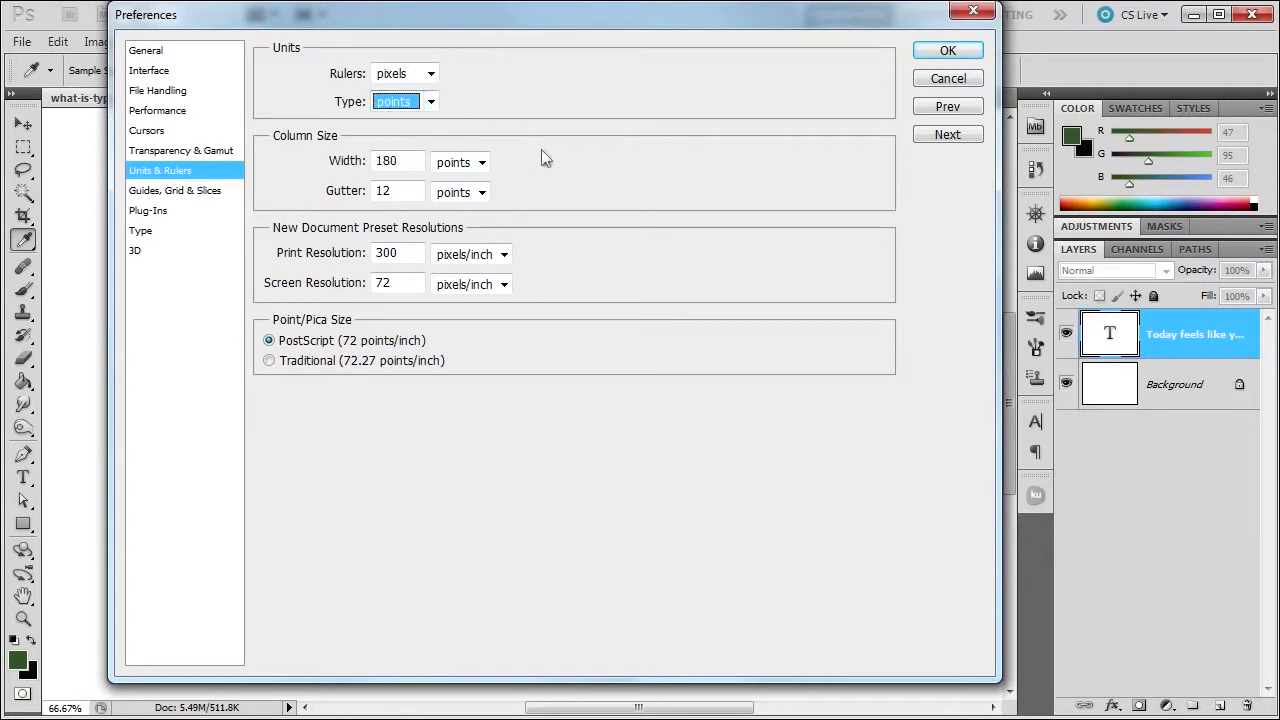
left_click(953, 85)
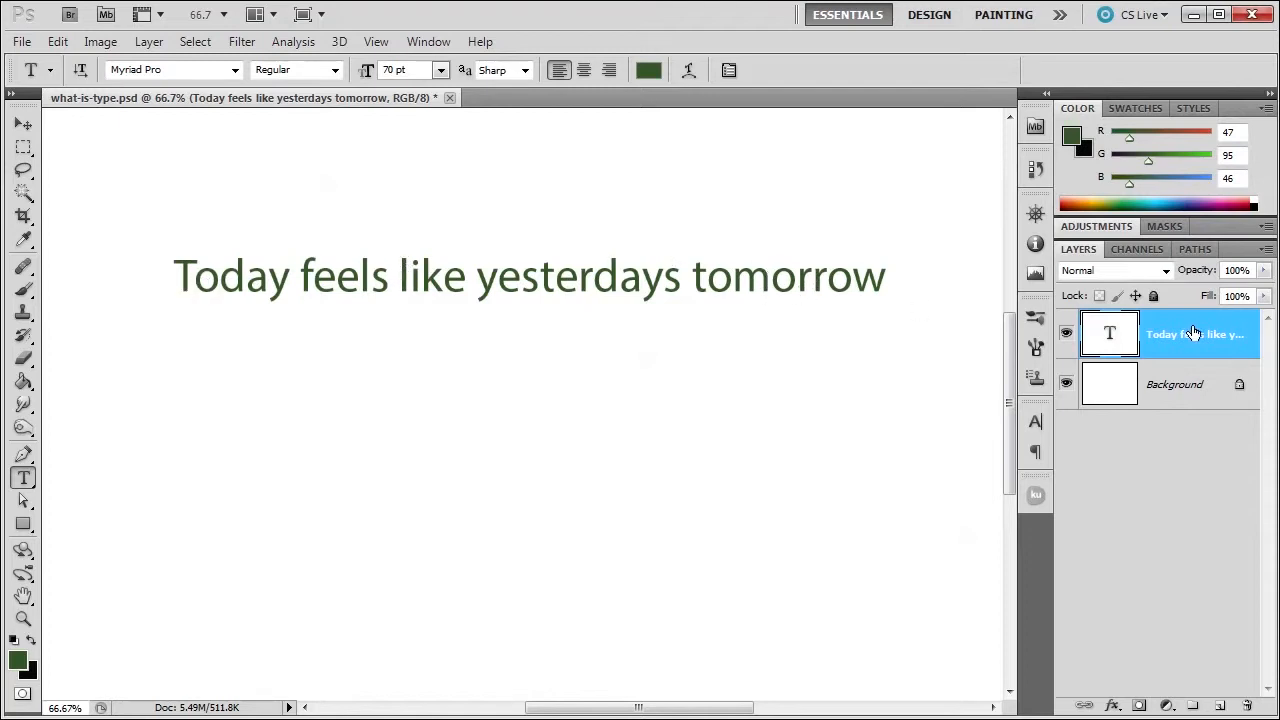
Preview a series of fonts on the text layer one after another, going from Myriad Pro through to Photoshop Small
left_click(175, 70)
key("Down")
key("Down")
key("Down")
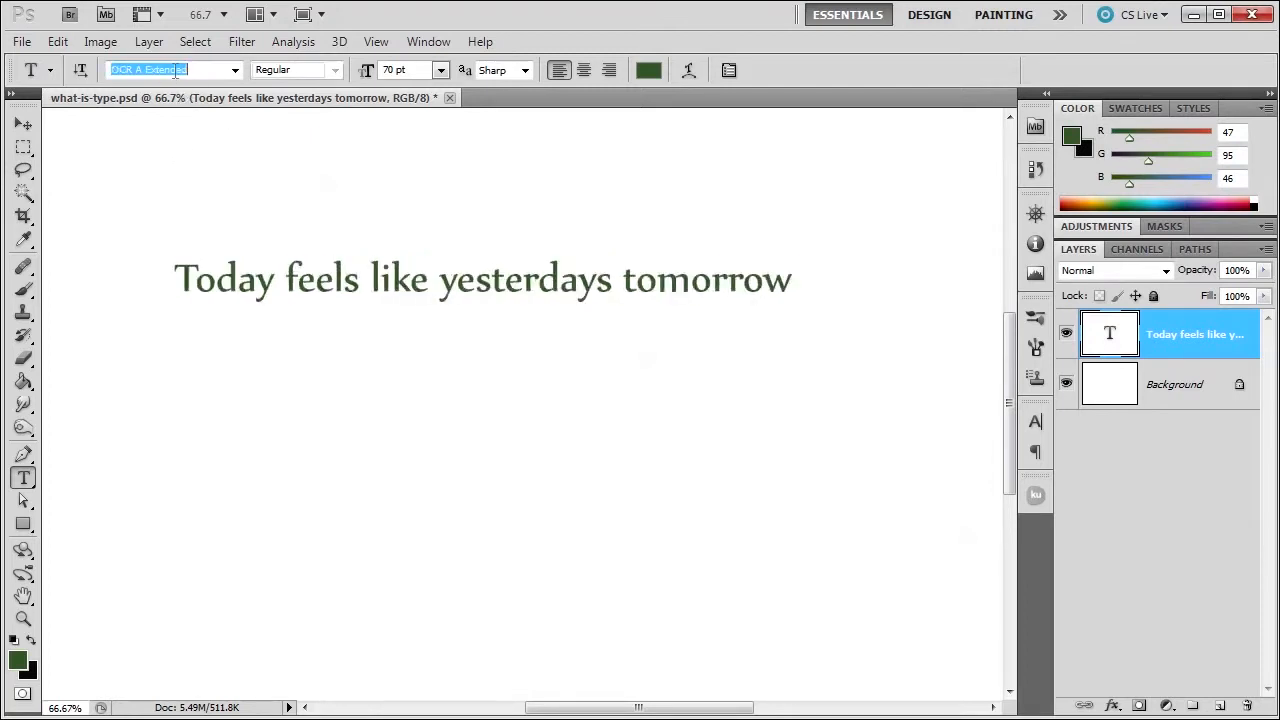
key("Down")
key("Down")
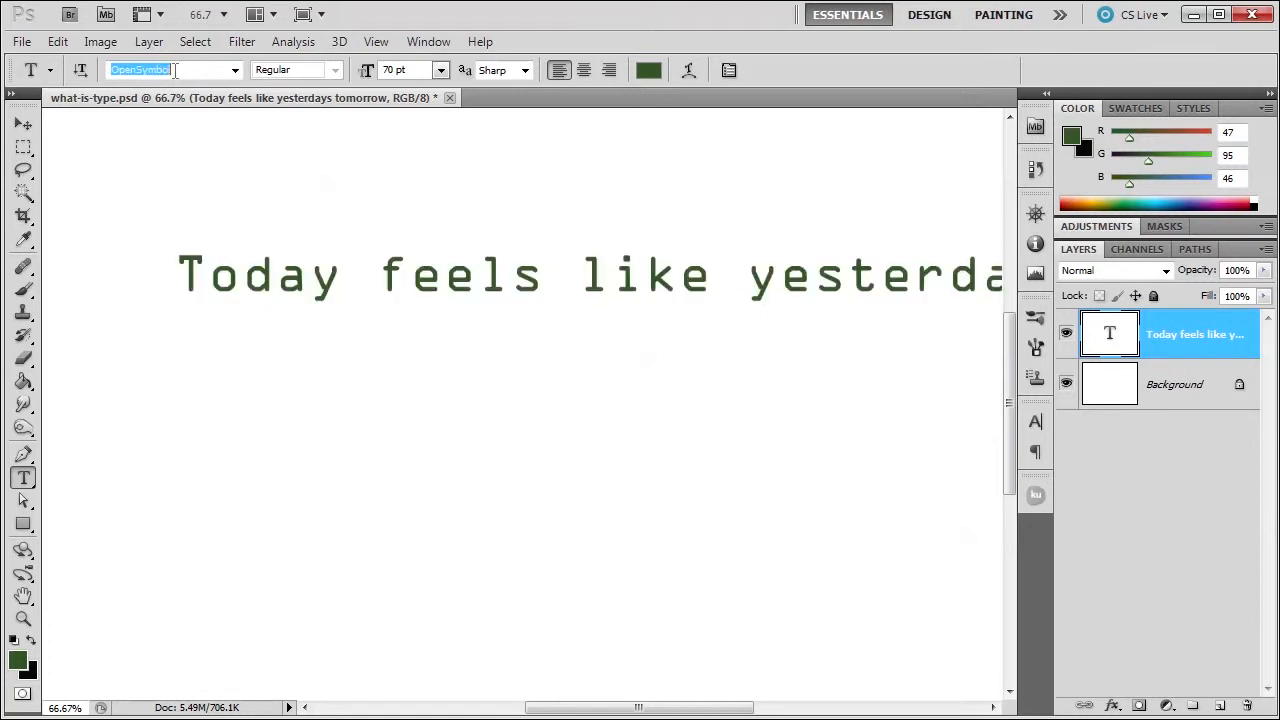
key("Down")
key("Down")
key("Down")
key("Down")
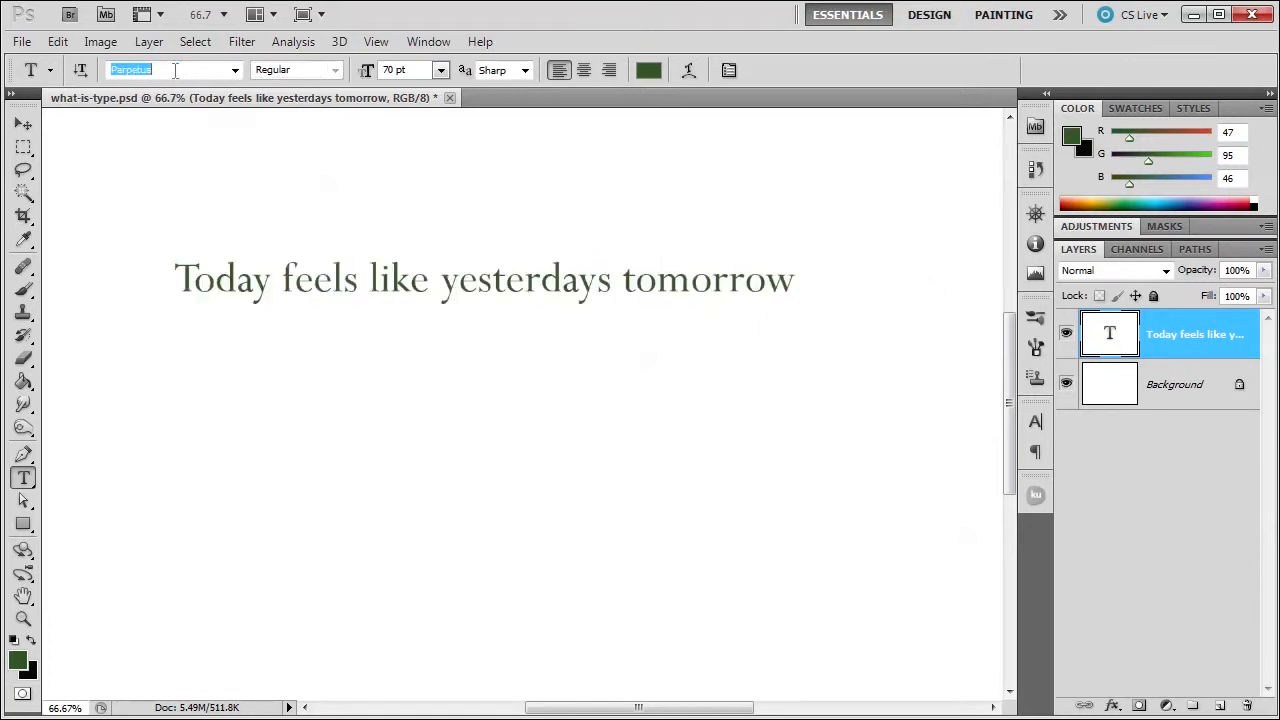
key("Down")
key("Down")
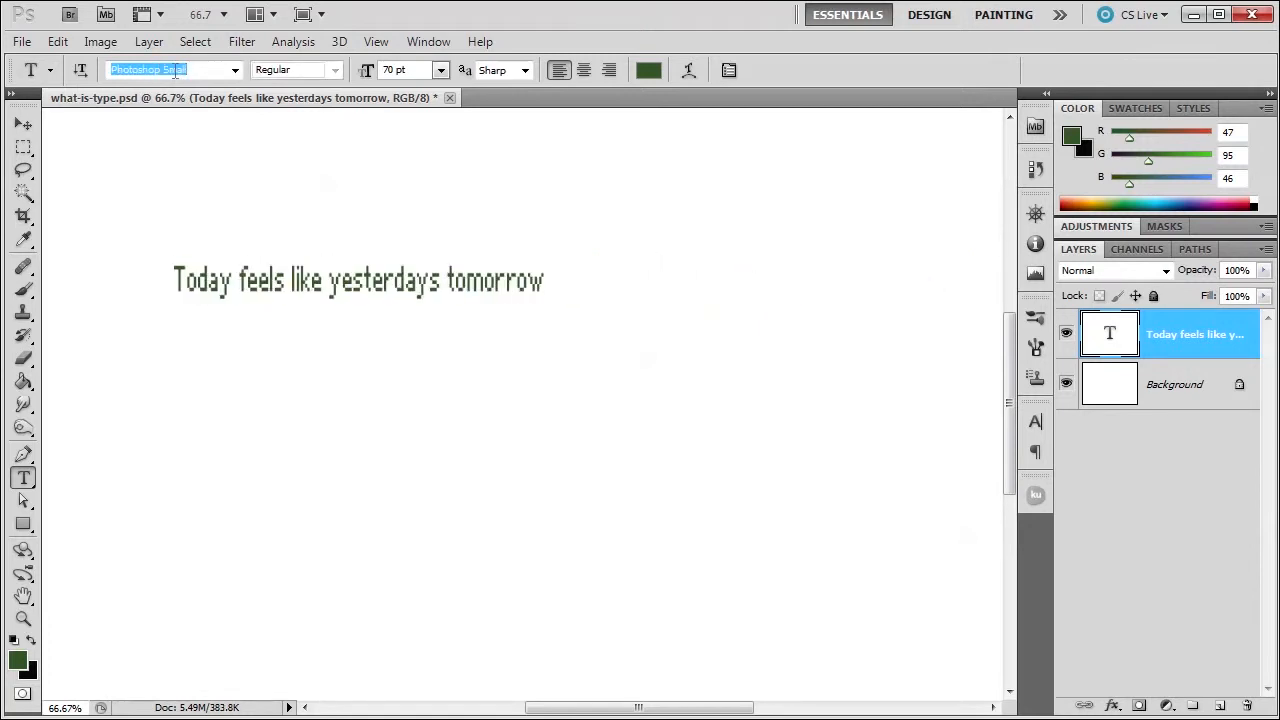
Set the text layer's font to Arial and move the text line slightly lower on the canvas
type("ar")
left_click(235, 77)
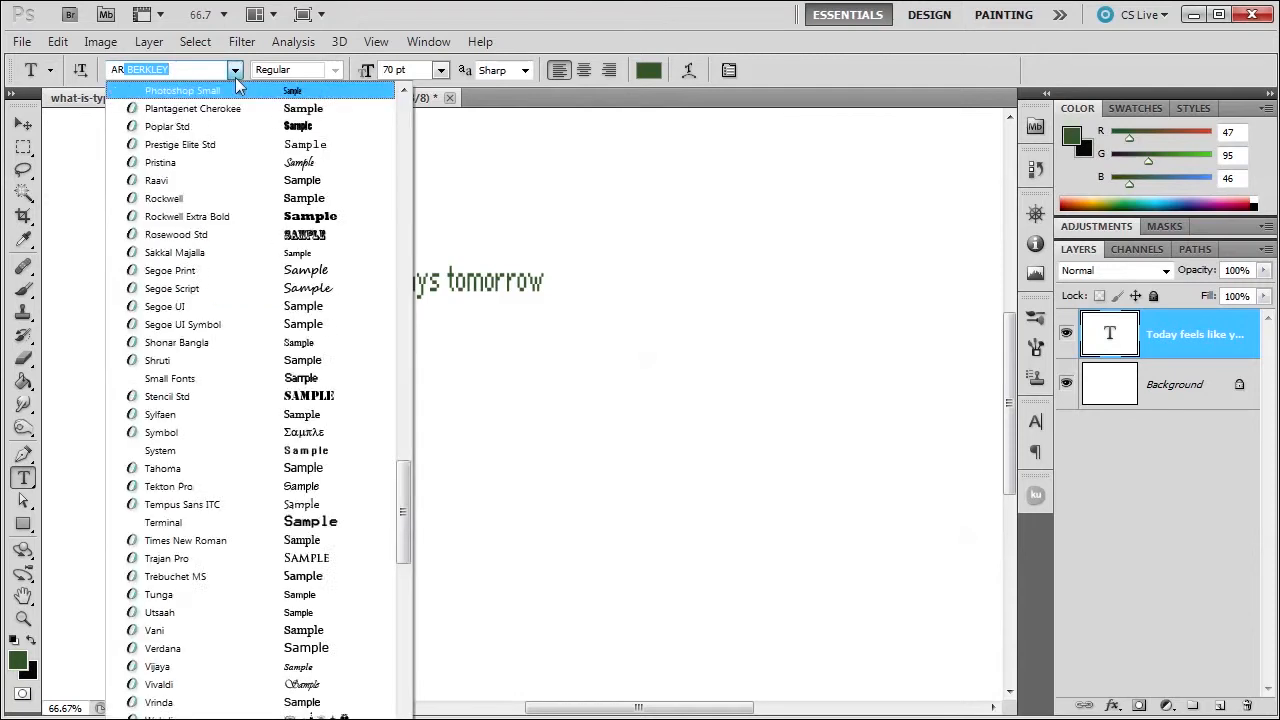
left_click(170, 345)
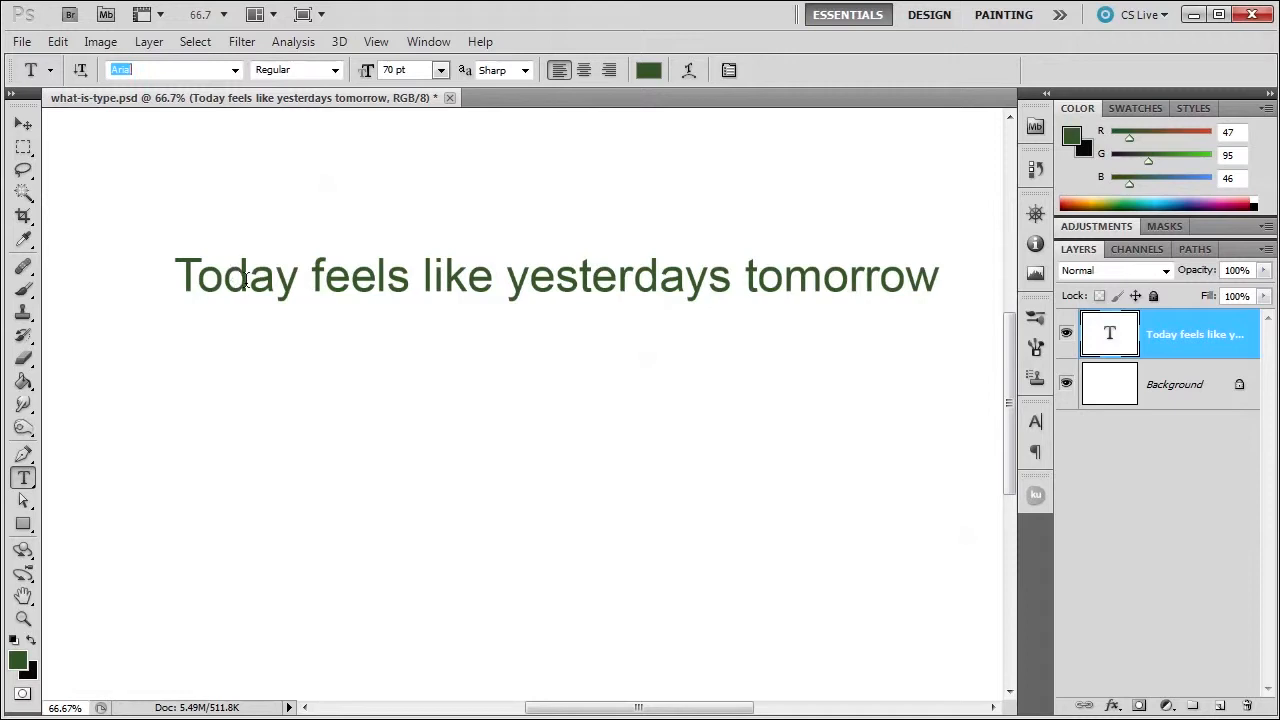
left_click_drag(246, 280, 226, 348)
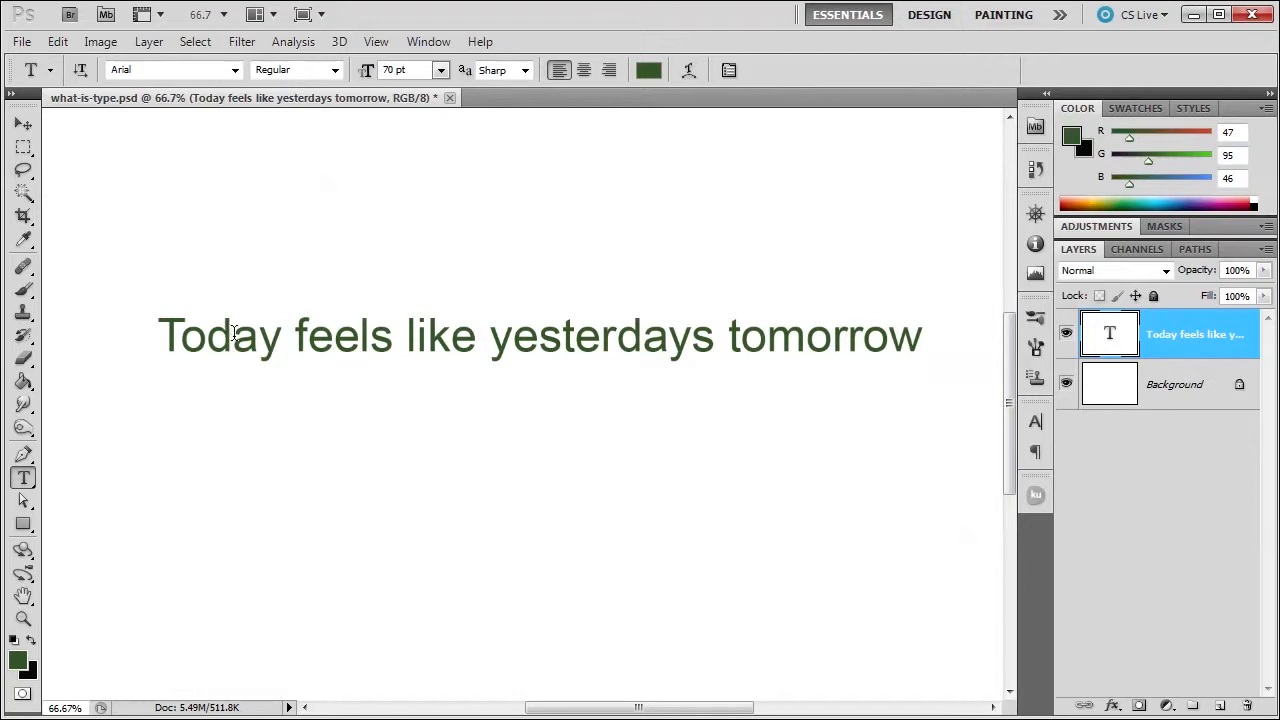
Examine the font styles available for Arial and the list of installed fonts
left_click(335, 70)
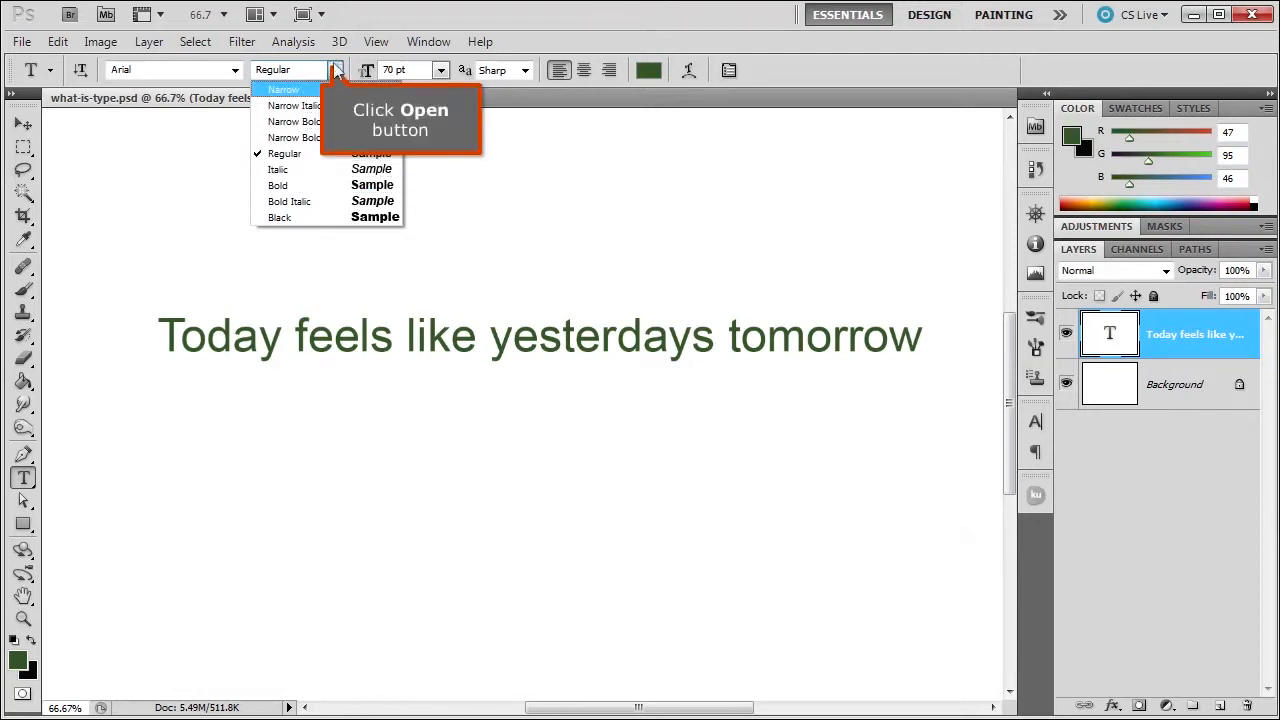
left_click(336, 70)
left_click(235, 70)
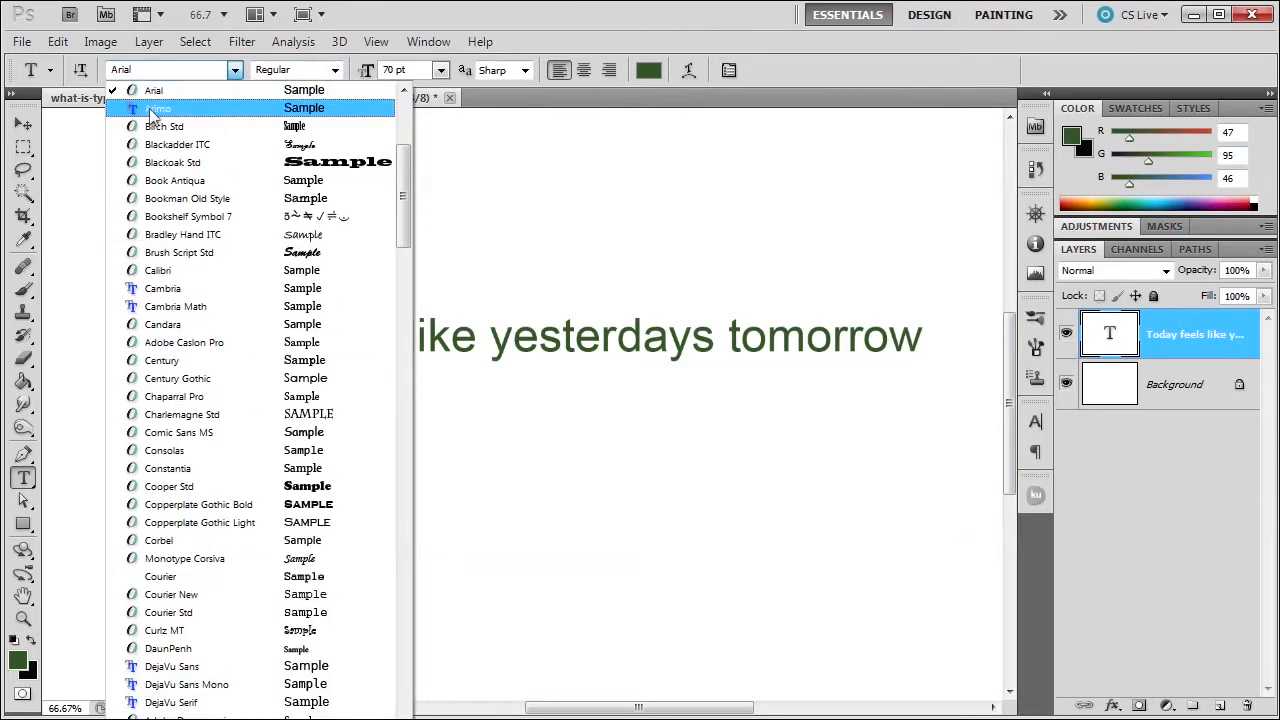
left_click(443, 35)
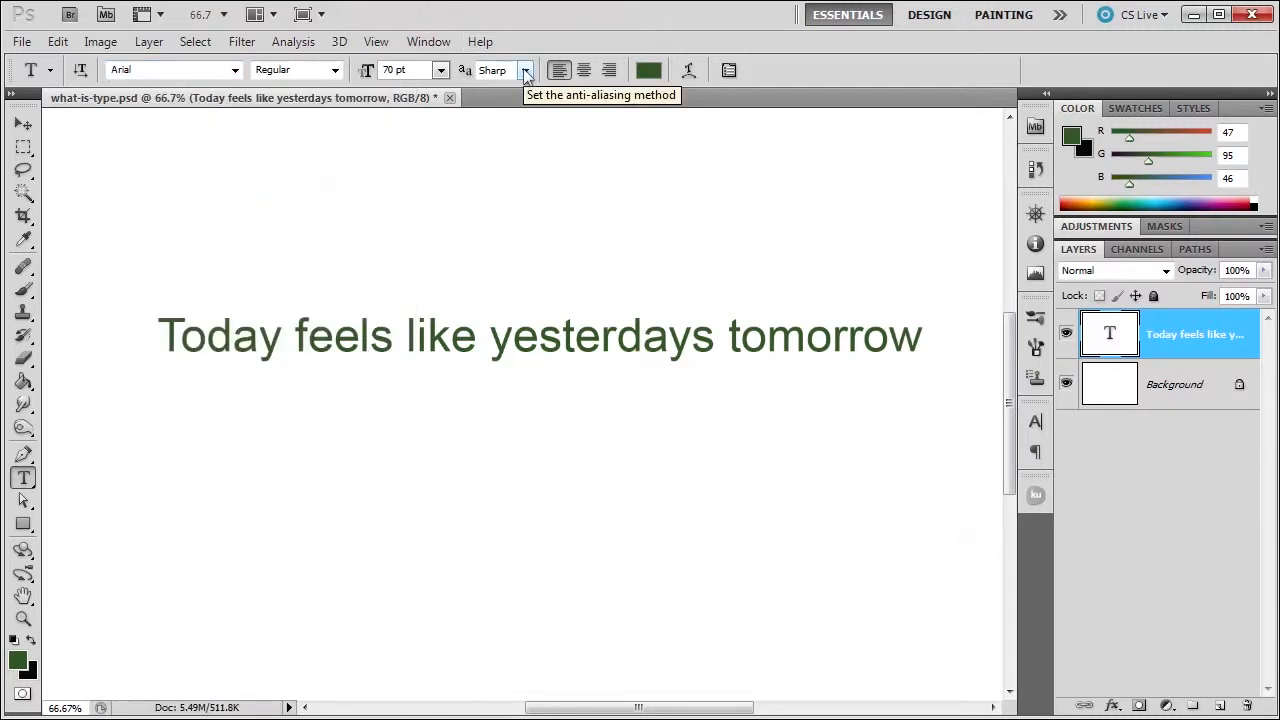
Set the text's anti-aliasing method to None and change it to Crisp to compare the letter edges
left_click(525, 71)
left_click(497, 88)
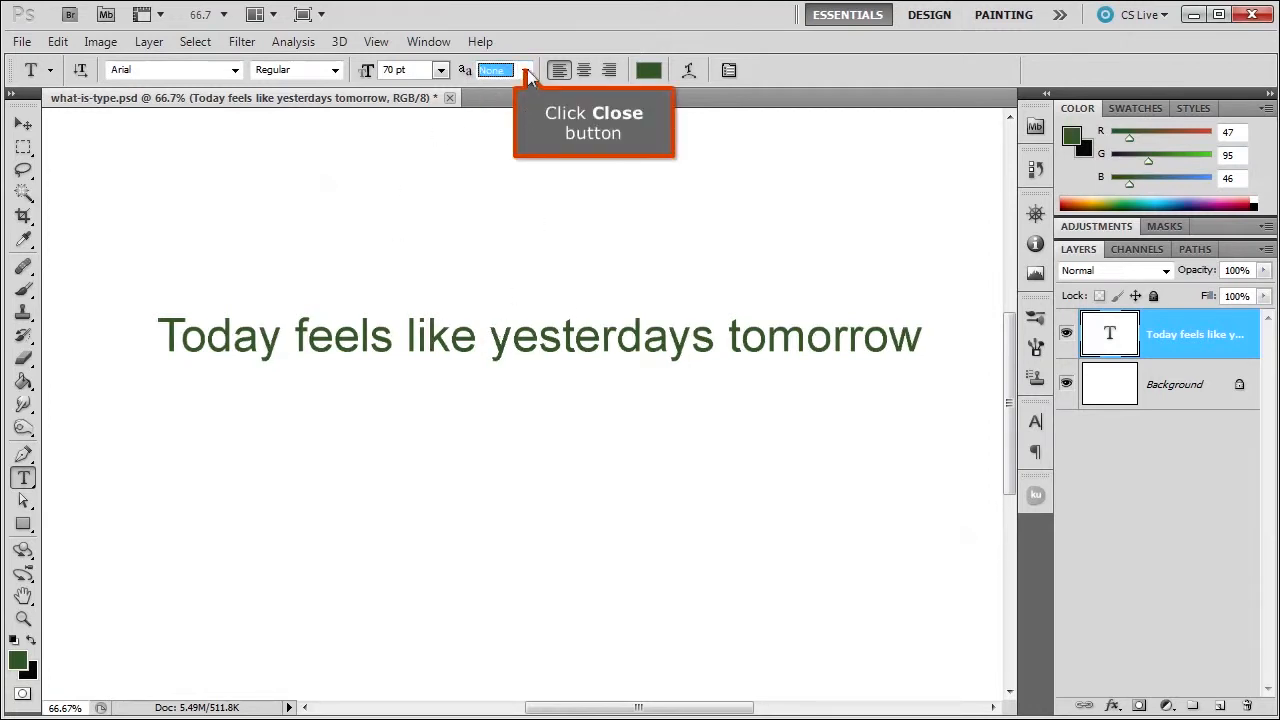
left_click(525, 71)
left_click(507, 121)
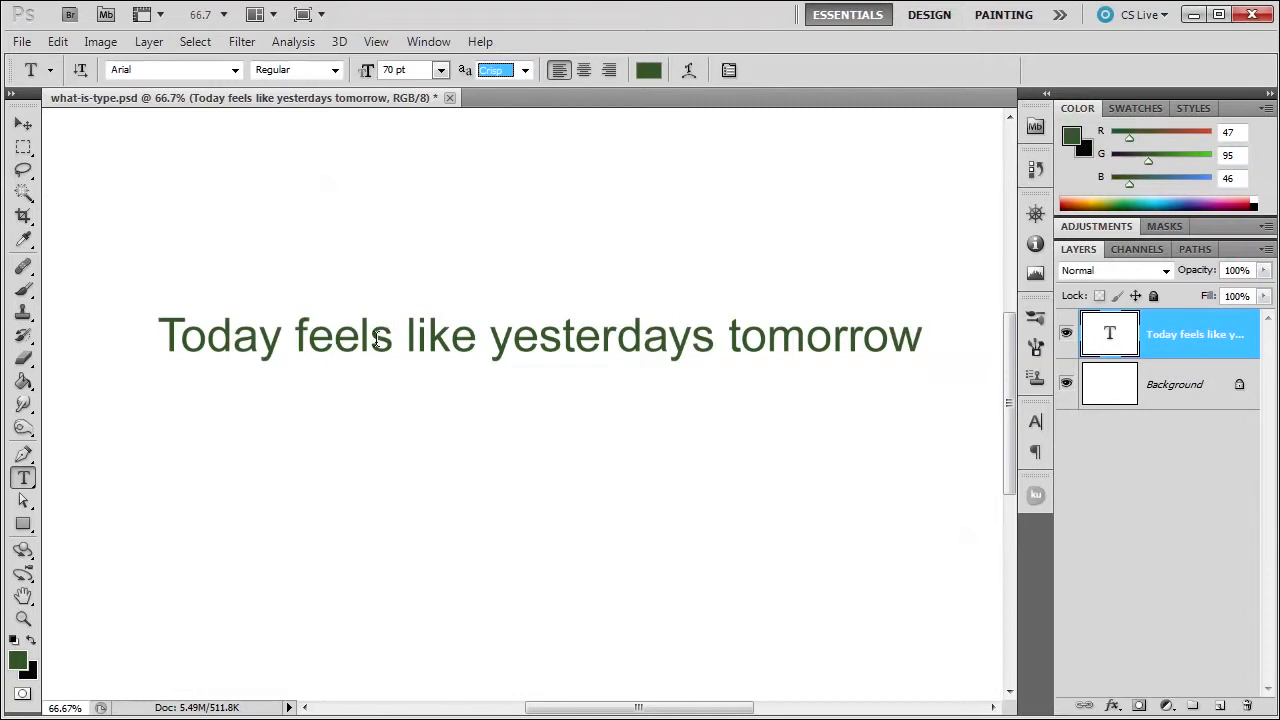
Enlarge the text to 132 pt and compare the anti-aliasing methods on it, from None to Smooth, ending with Sharp
left_click_drag(368, 71, 370, 72)
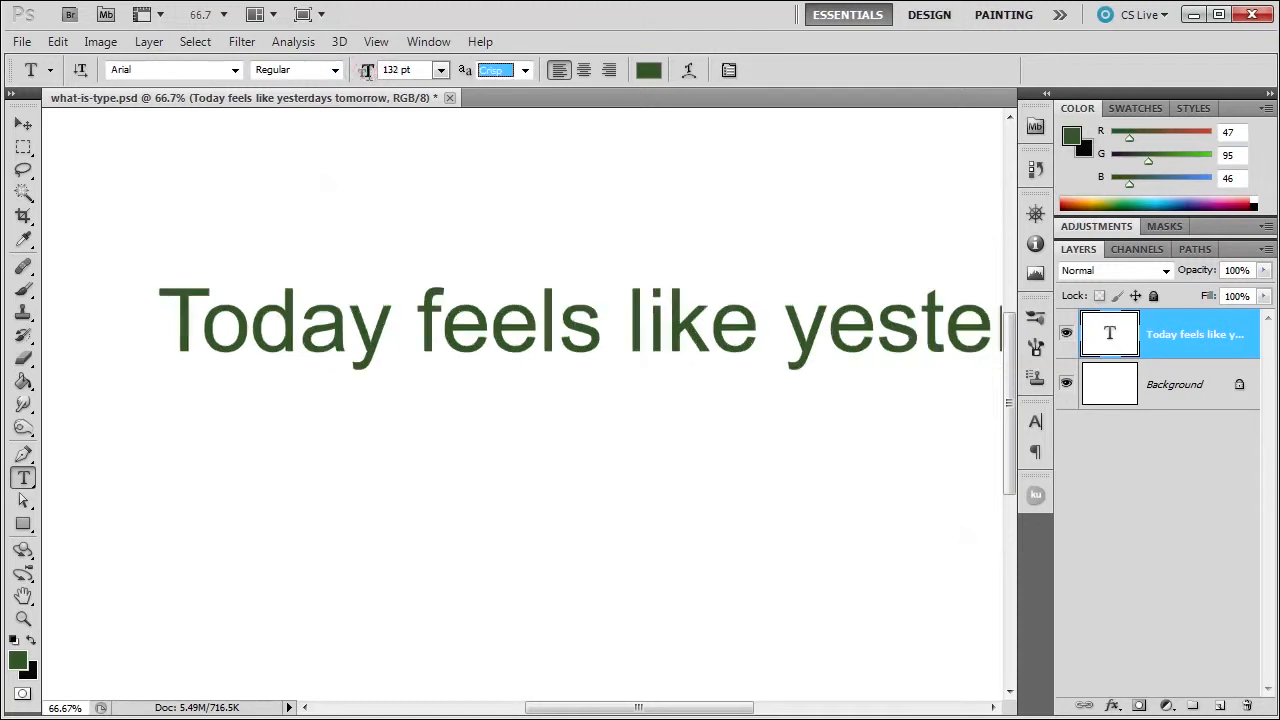
left_click(527, 70)
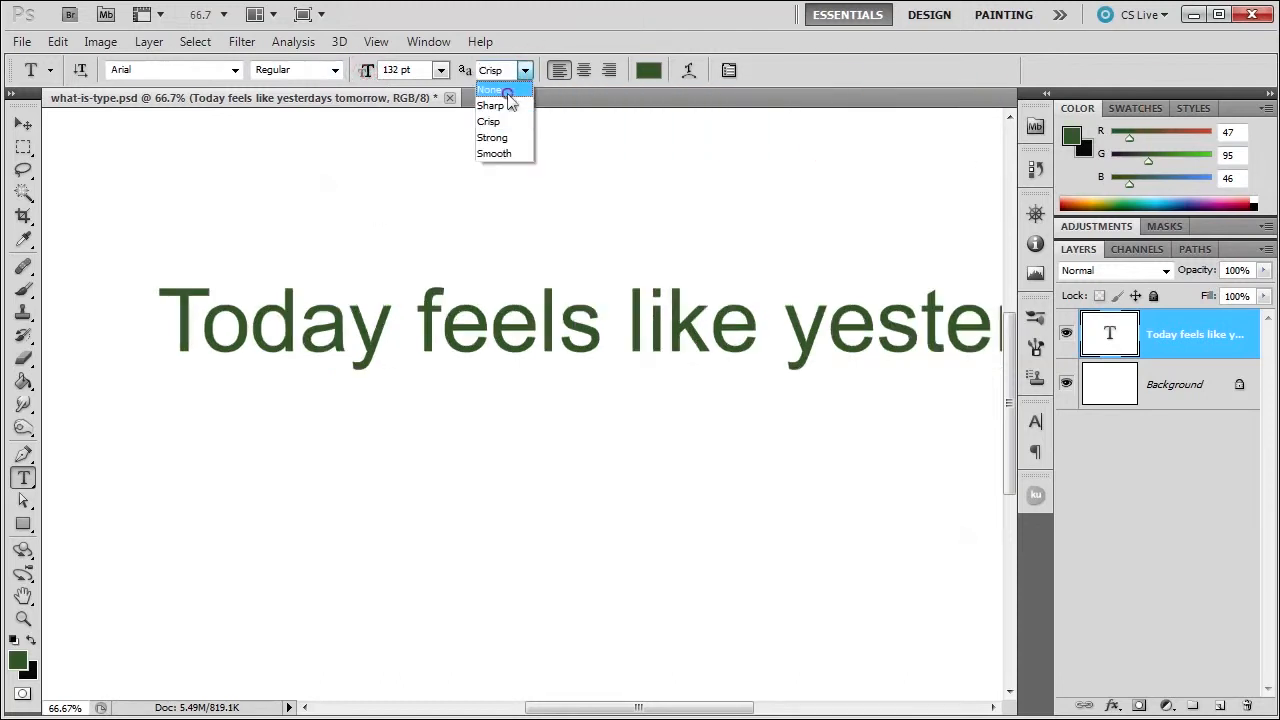
left_click(505, 88)
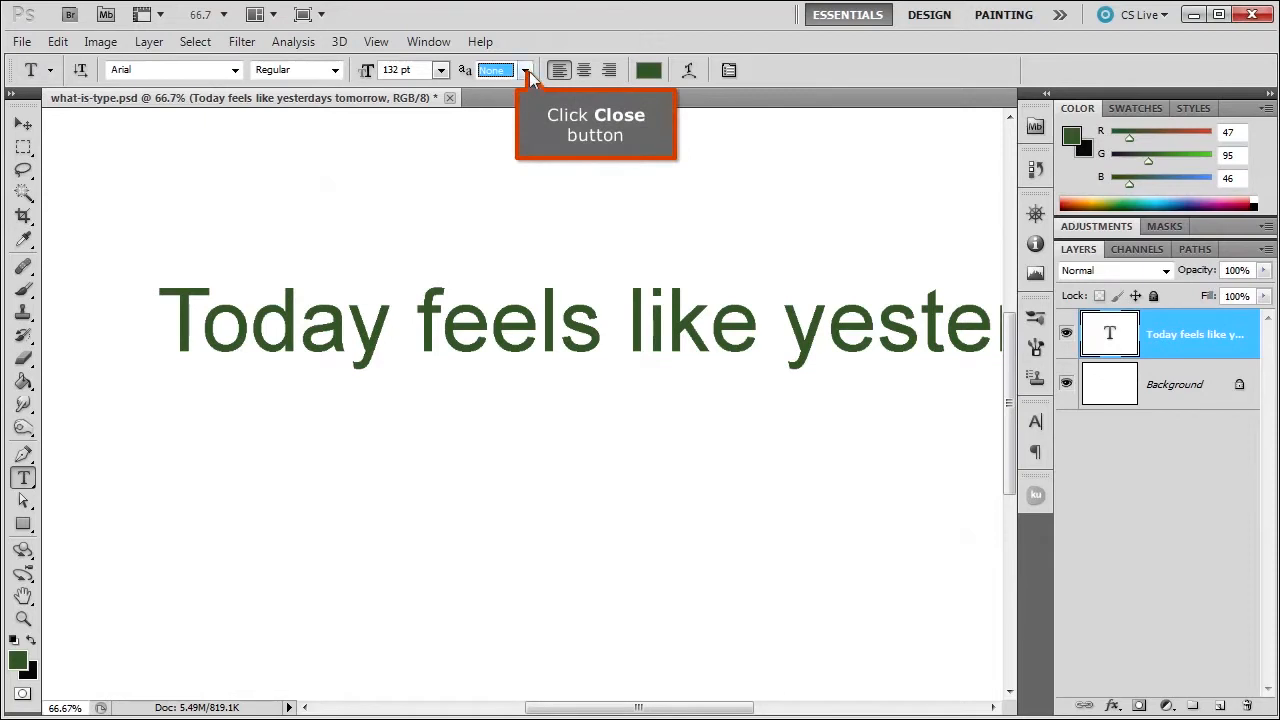
left_click(527, 70)
left_click(505, 104)
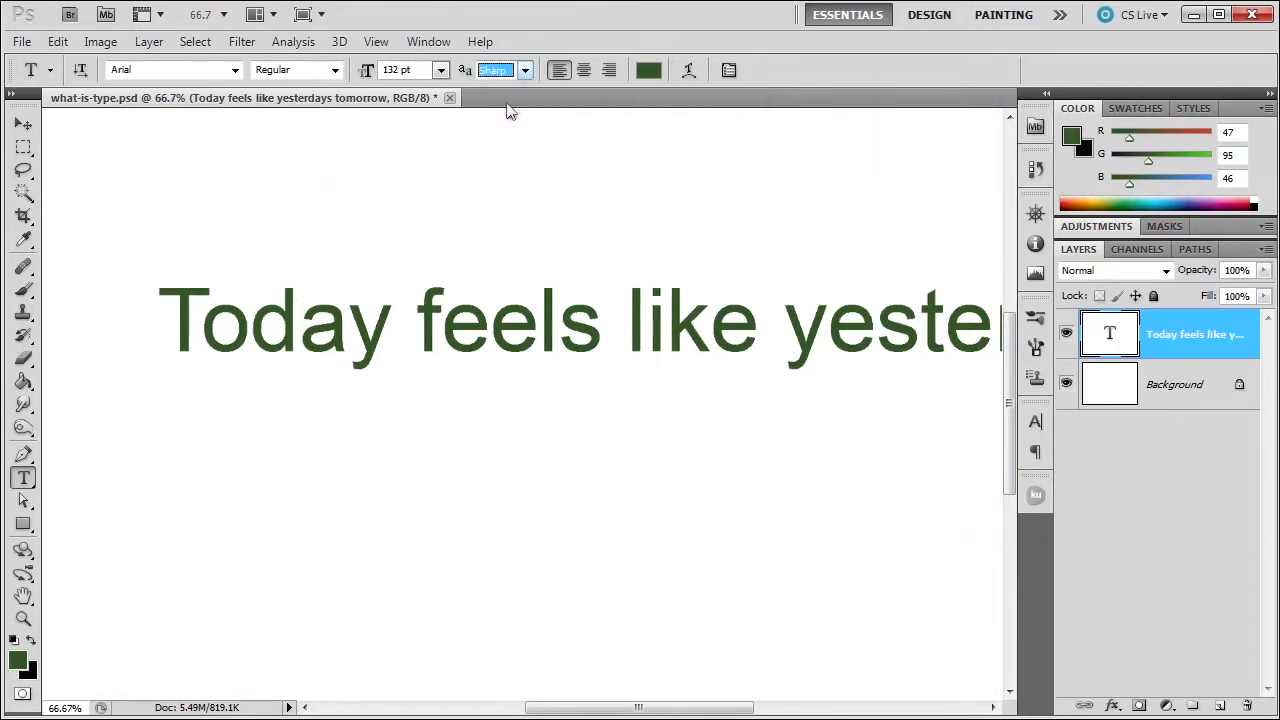
key("Down")
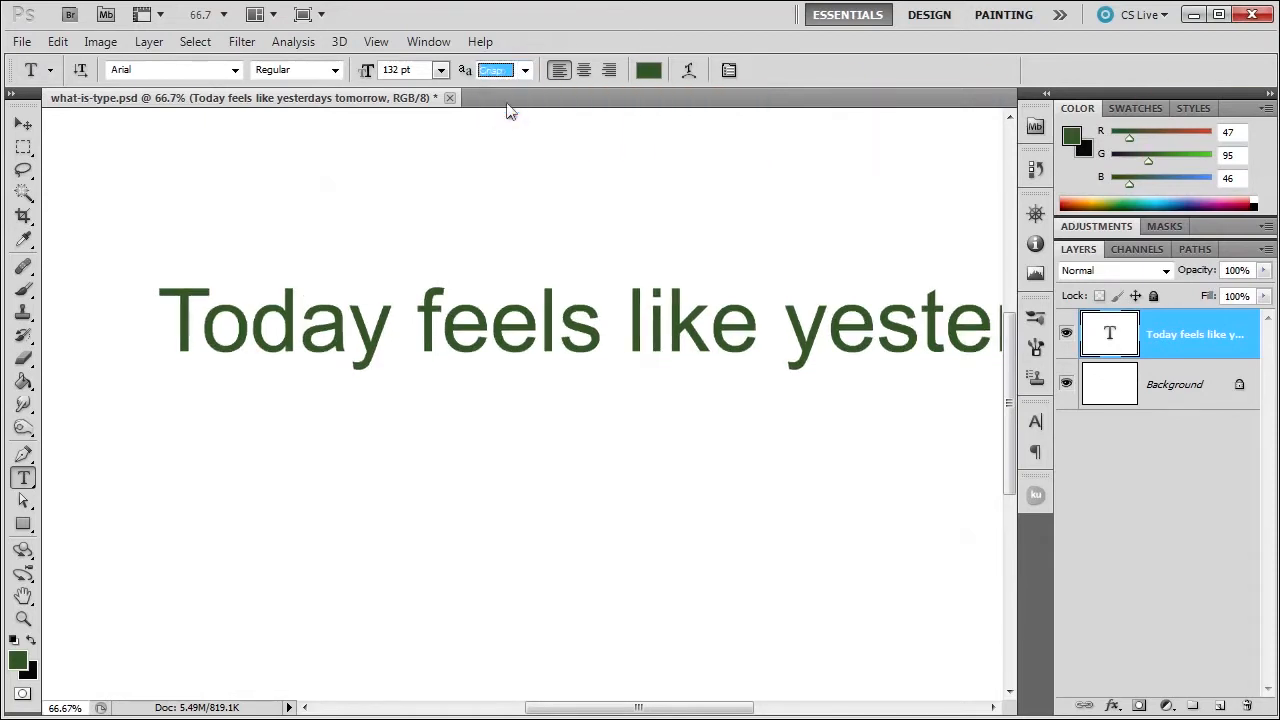
key("Down")
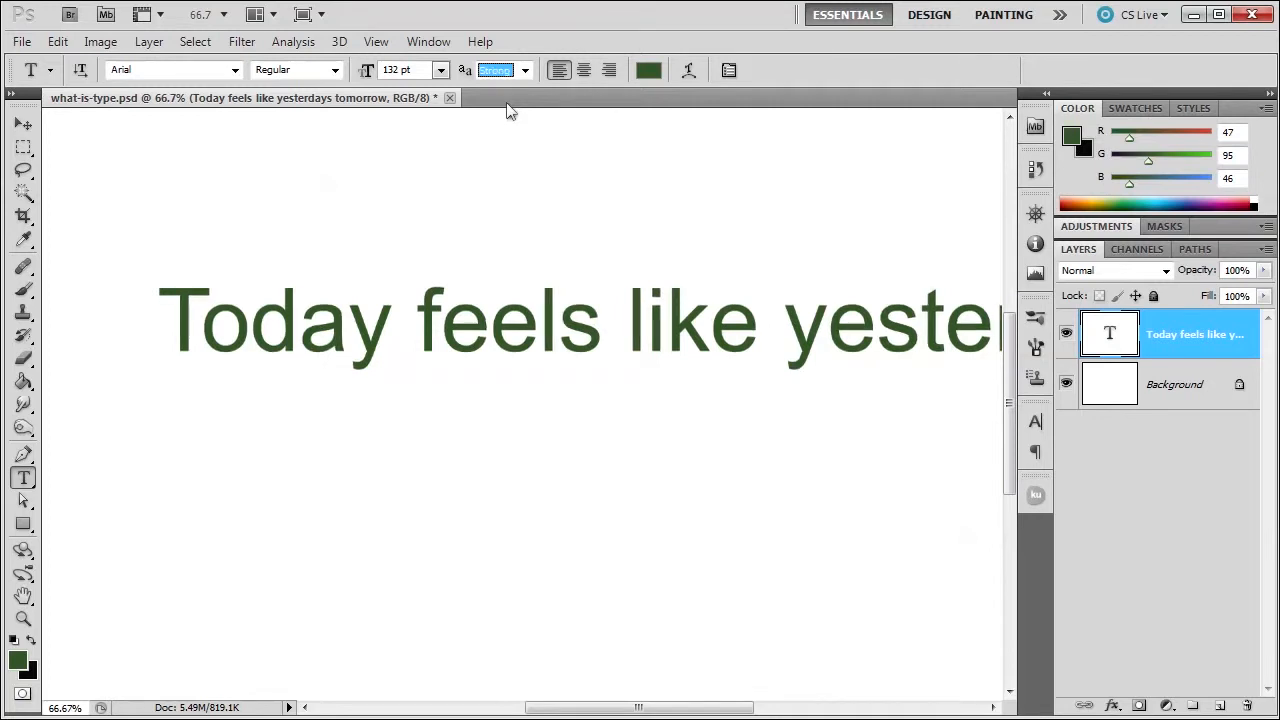
key("Down")
key("Up")
key("Up")
key("Up")
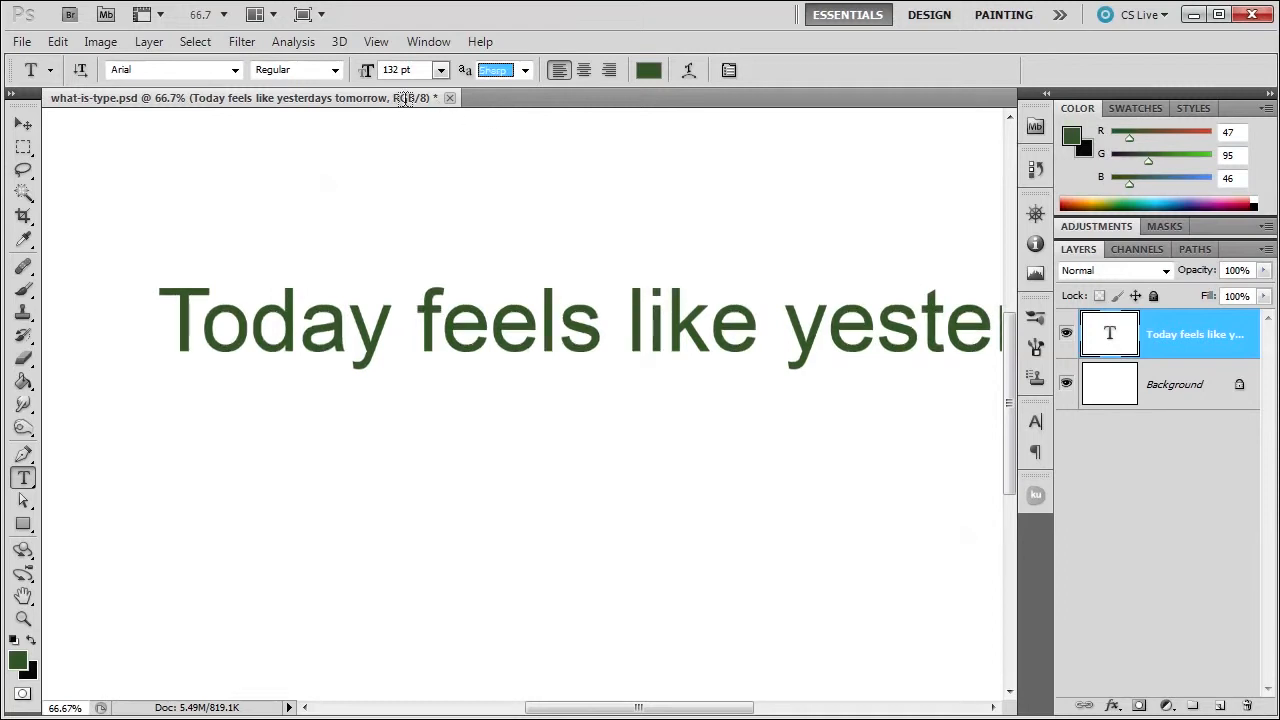
Reduce the size of the text line to 70 pt
left_click(423, 69)
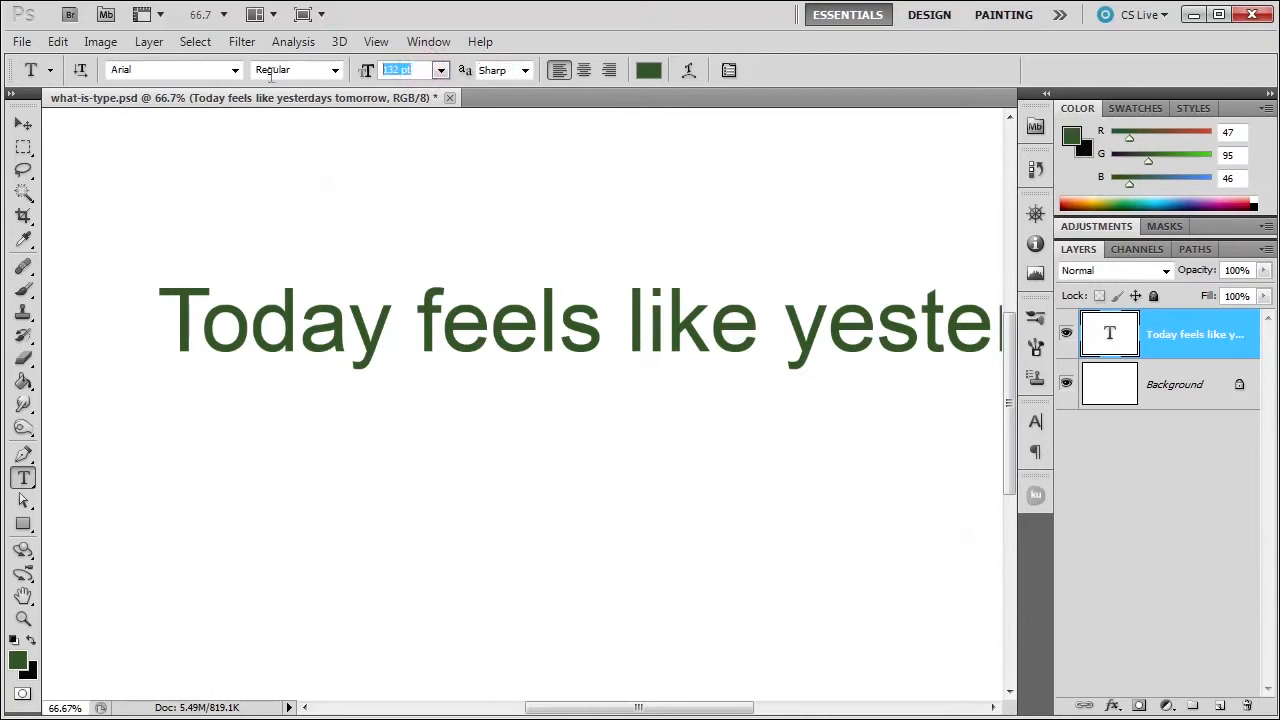
type("70")
key("Return")
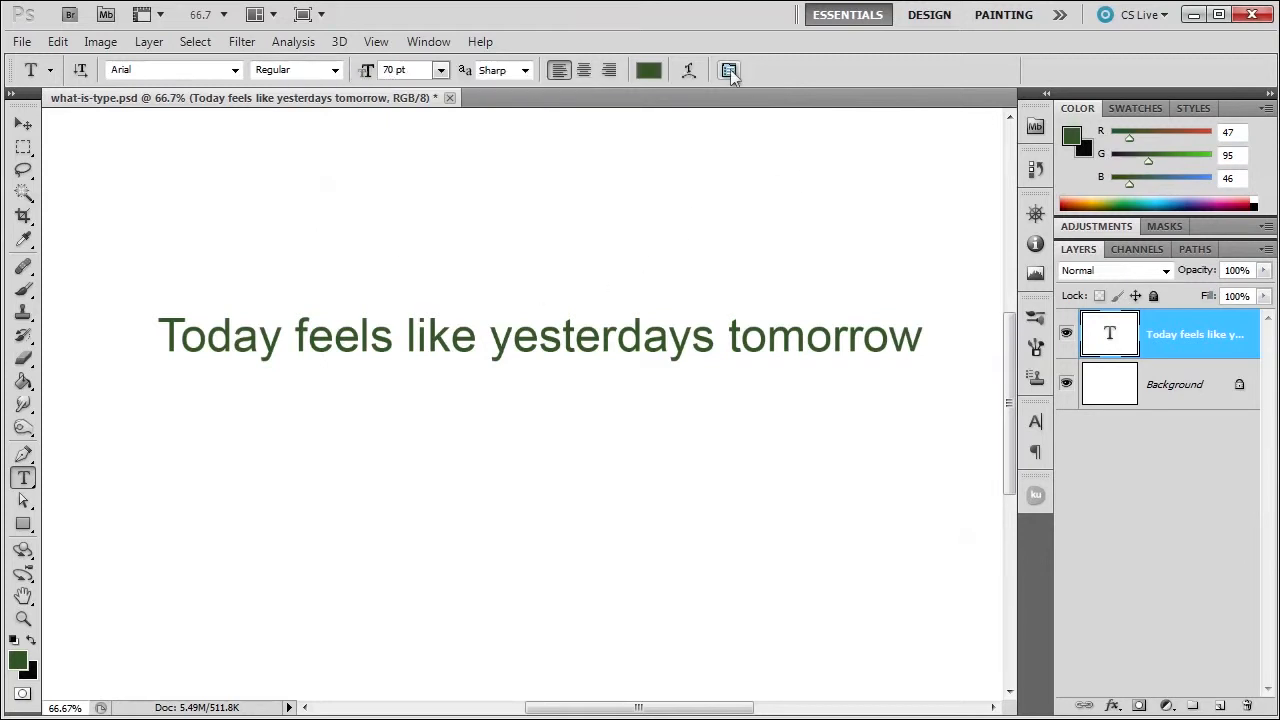
Display the full character settings and use them to try Adobe Caslon Pro on the text, ending with the font Myriad Web Pro
left_click(430, 41)
left_click(445, 271)
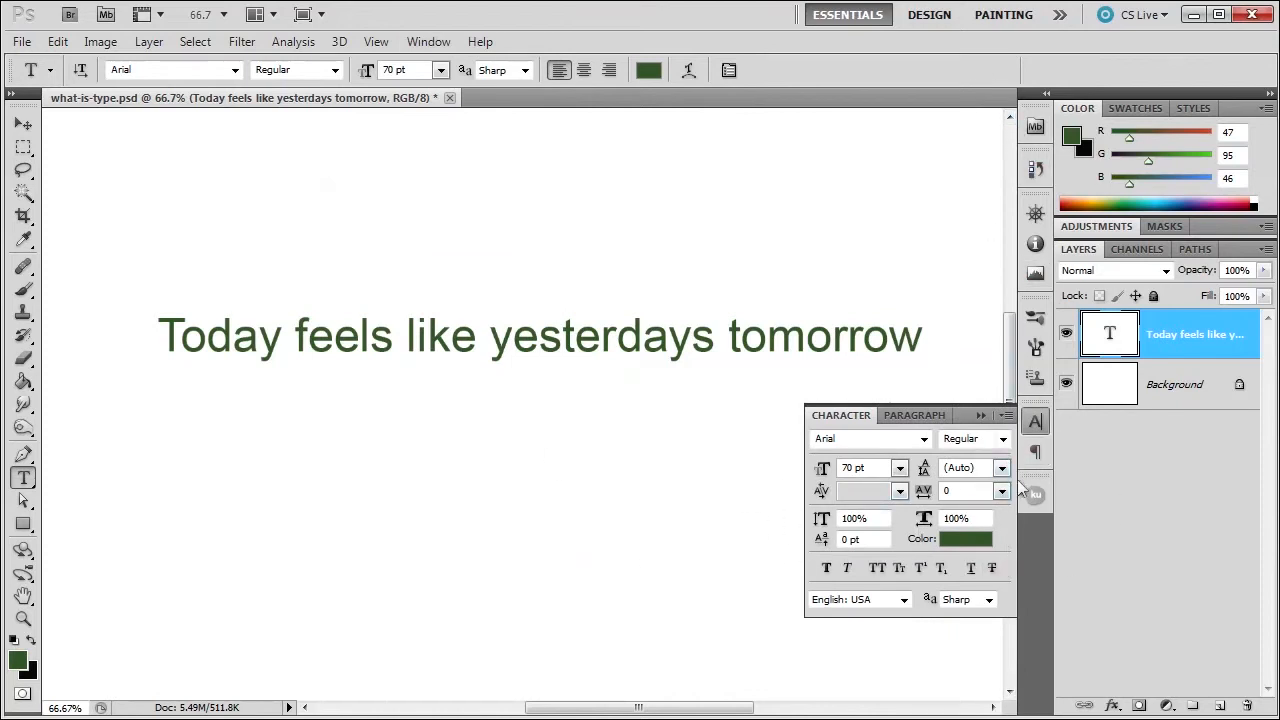
left_click(924, 440)
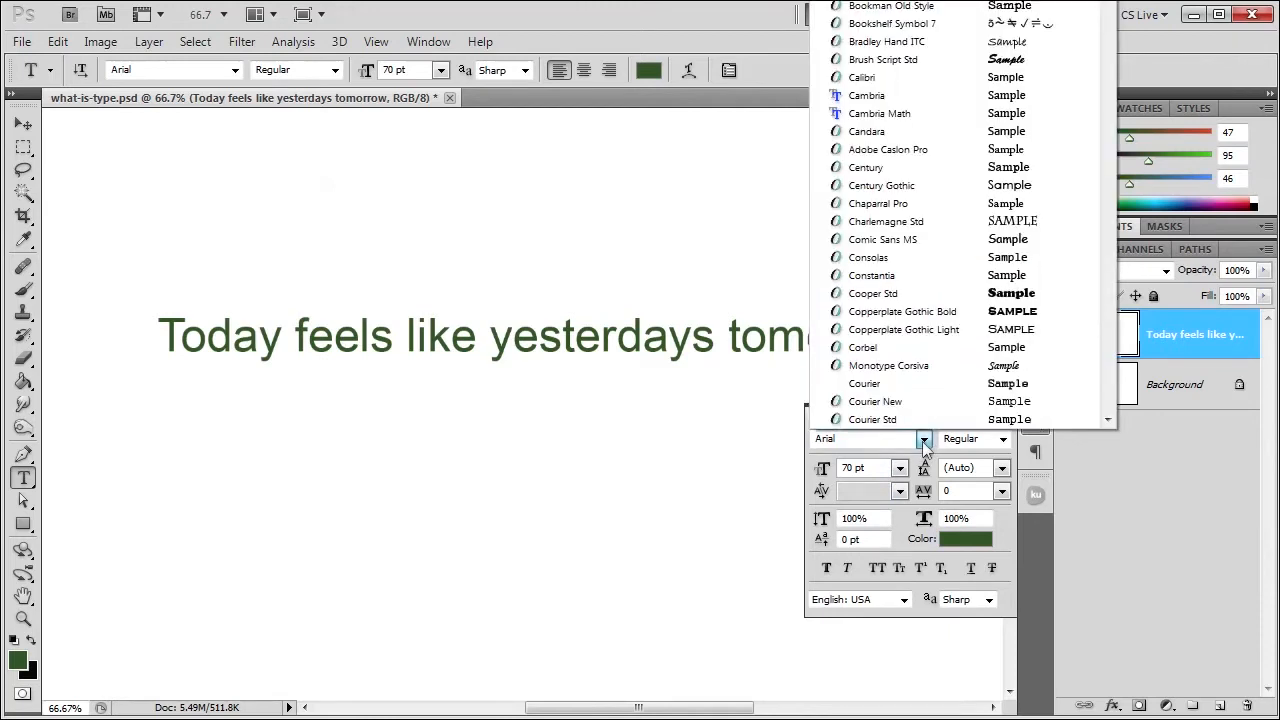
left_click(906, 152)
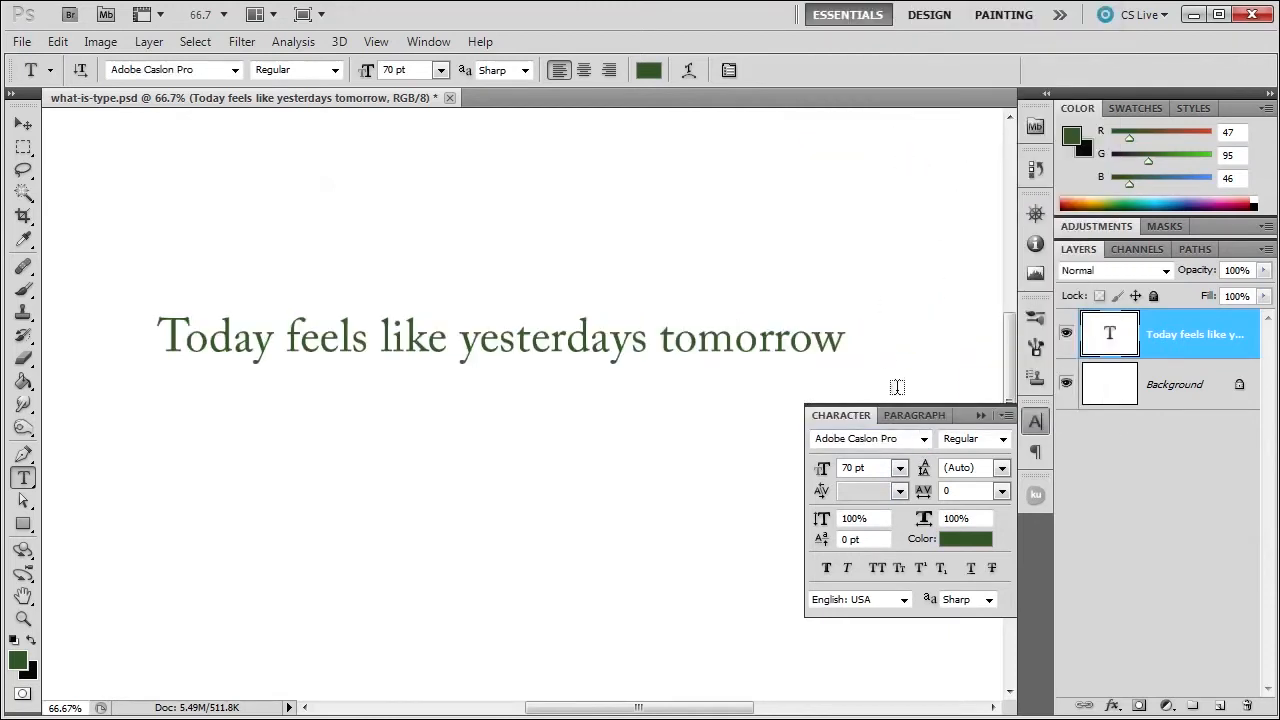
left_click(924, 440)
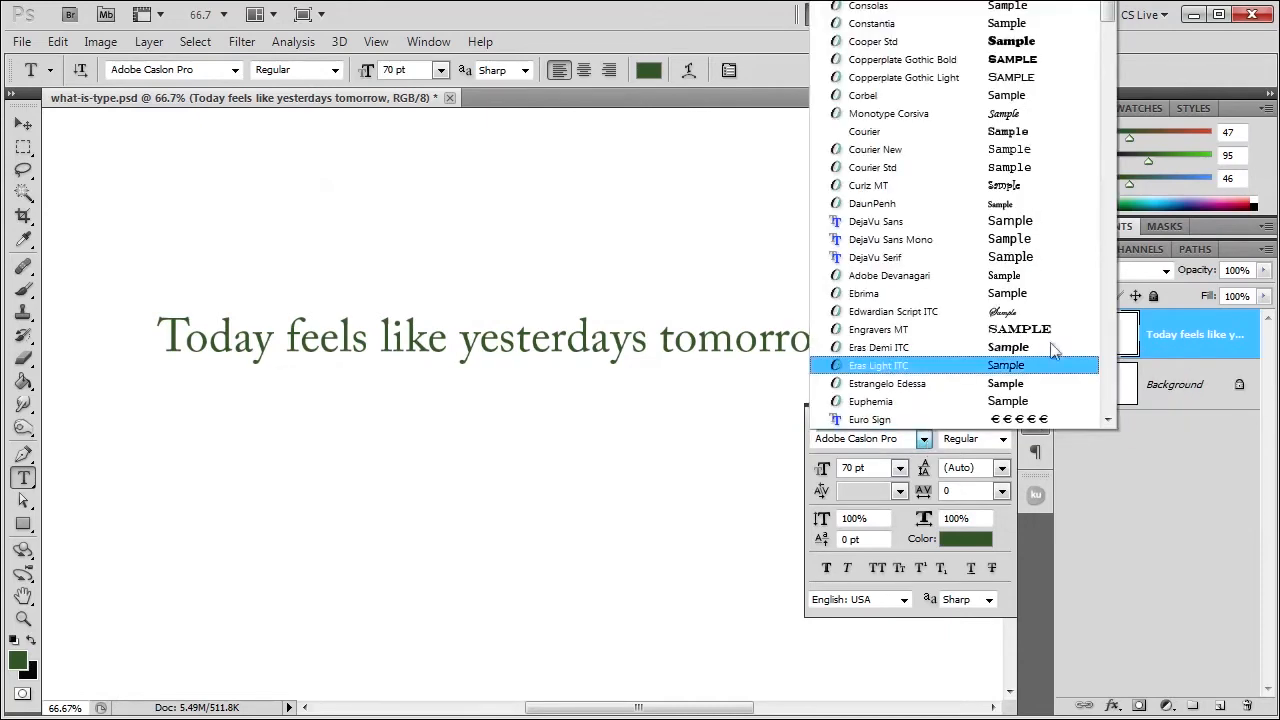
left_click_drag(1107, 12, 1127, 158)
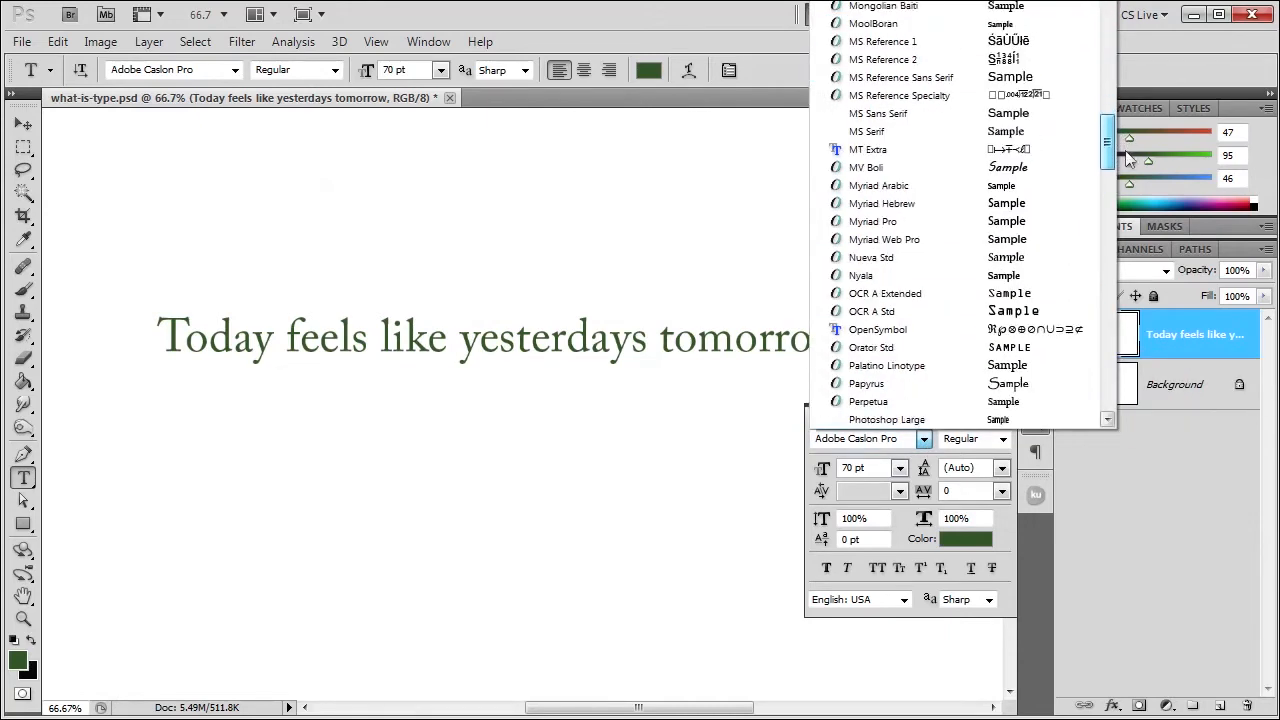
left_click(931, 240)
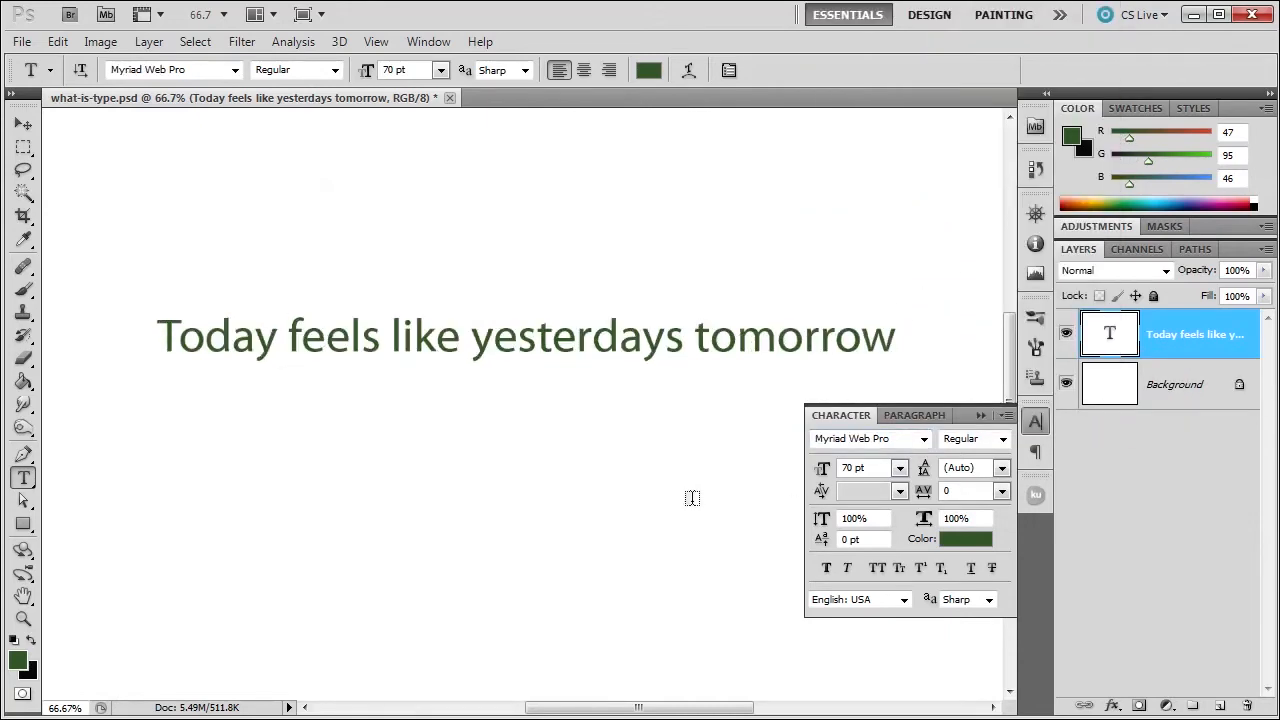